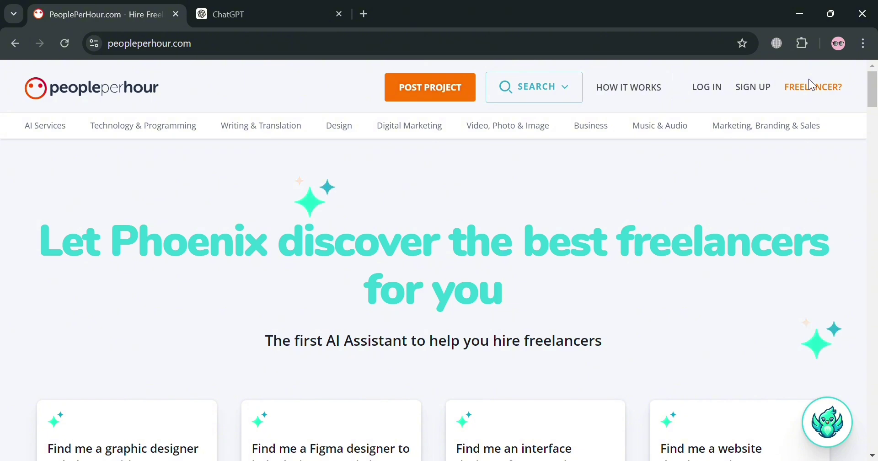
Scroll down through the PeoplePerHour homepage to look over its sections.
scroll(770, 263, "down", 7)
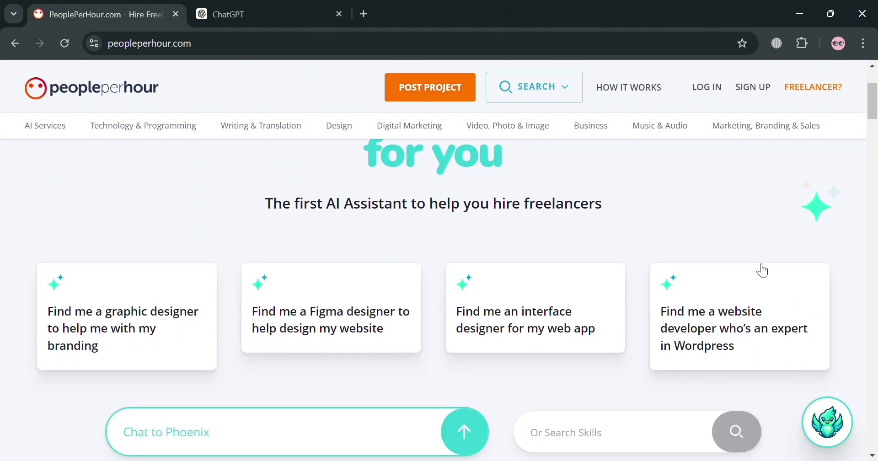
scroll(755, 272, "down", 6)
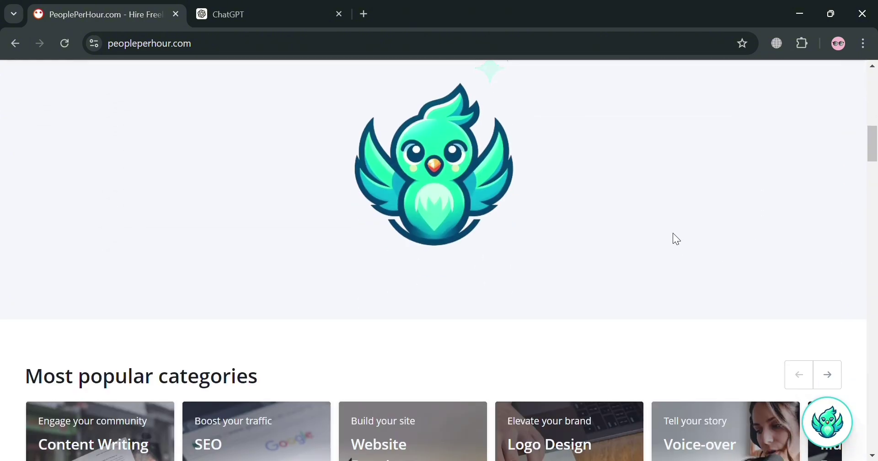
scroll(661, 160, "down", 4)
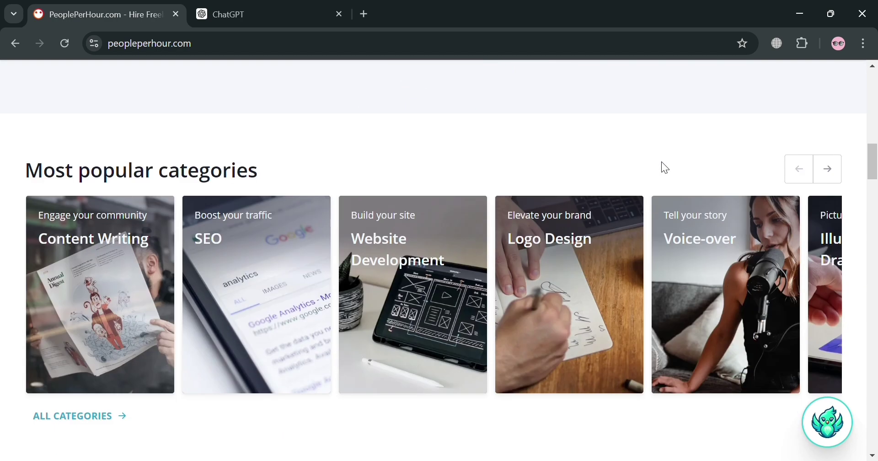
scroll(645, 238, "down", 2)
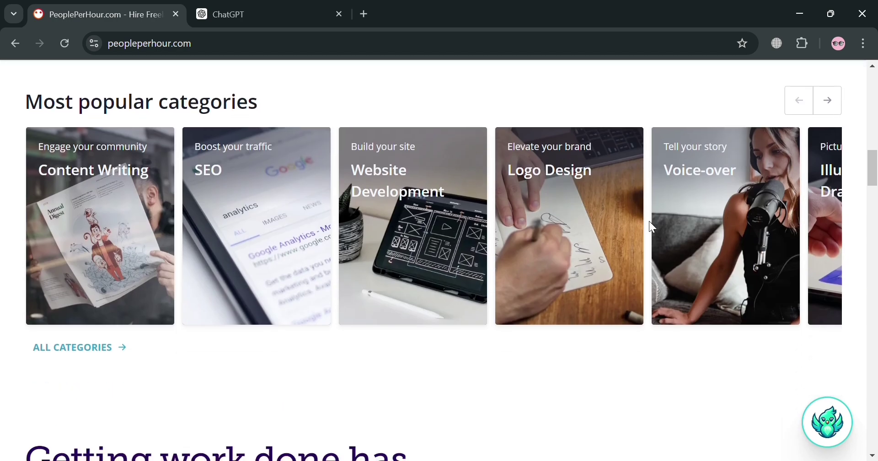
scroll(654, 229, "down", 1)
scroll(663, 235, "down", 5)
scroll(427, 201, "down", 6)
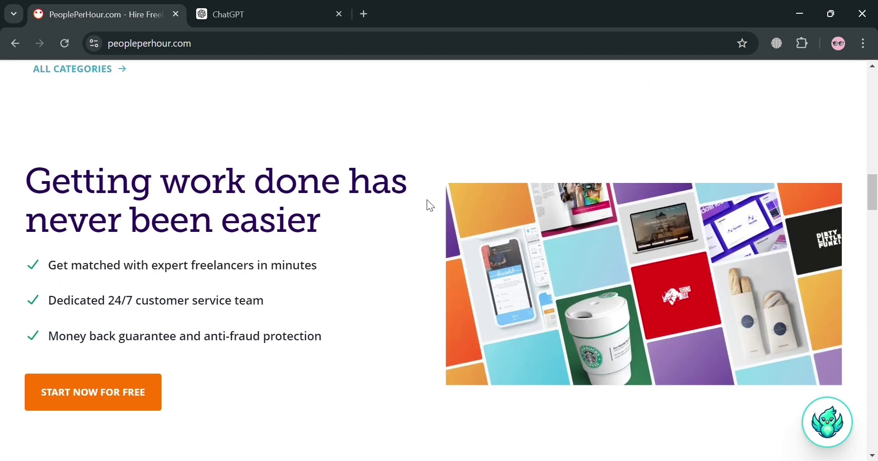
scroll(420, 213, "down", 6)
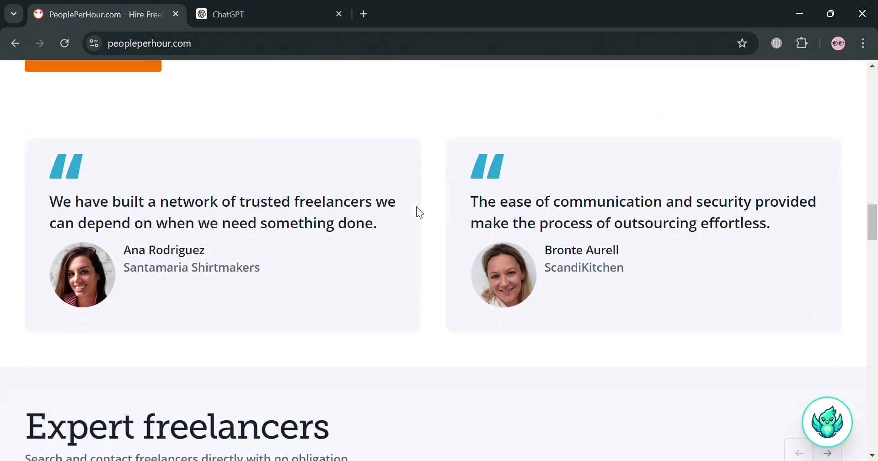
scroll(420, 234, "down", 4)
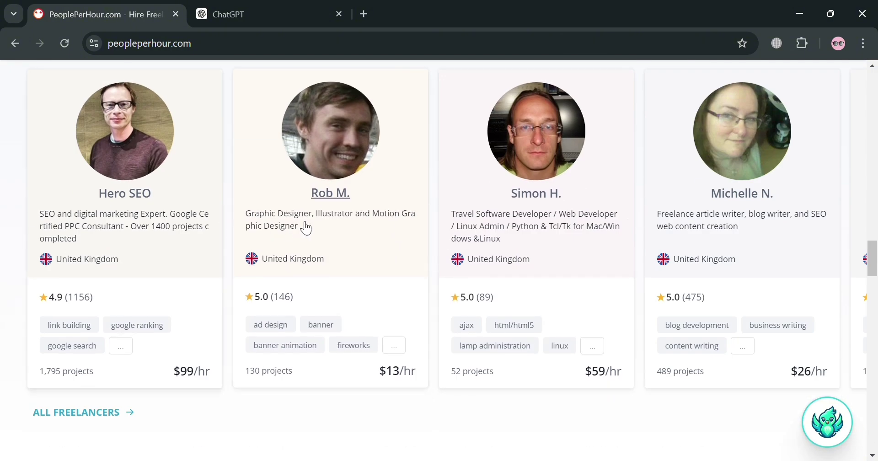
scroll(321, 223, "down", 6)
scroll(351, 234, "down", 4)
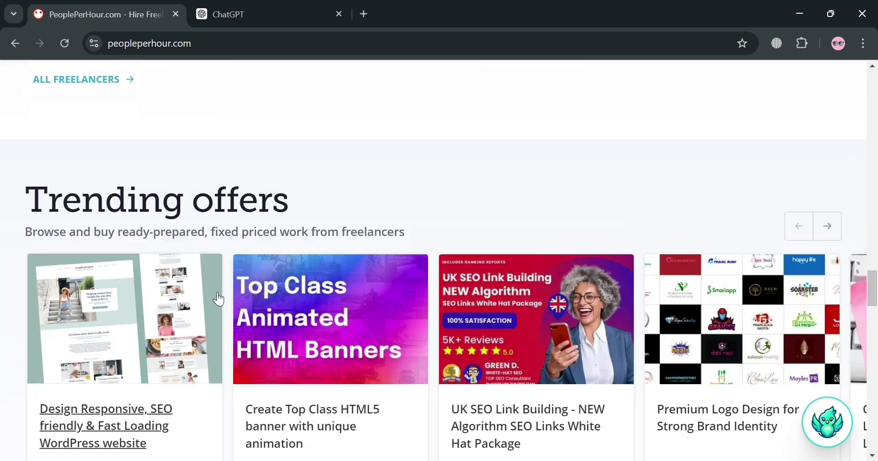
scroll(211, 248, "down", 4)
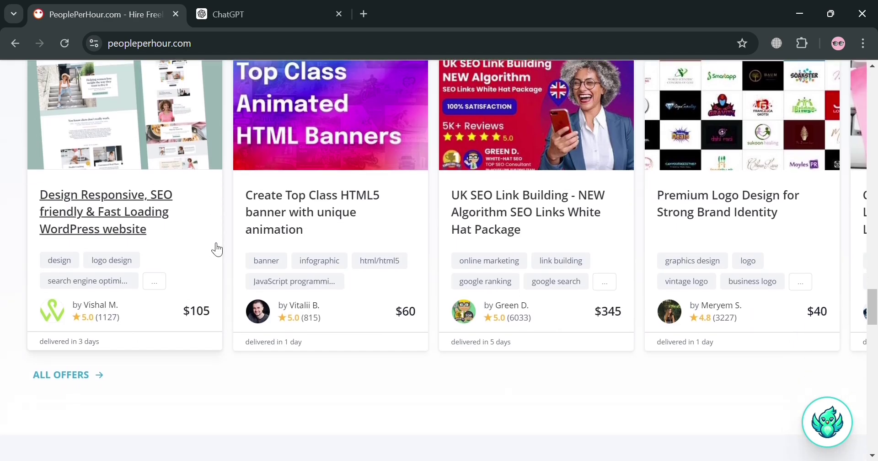
scroll(174, 236, "down", 3)
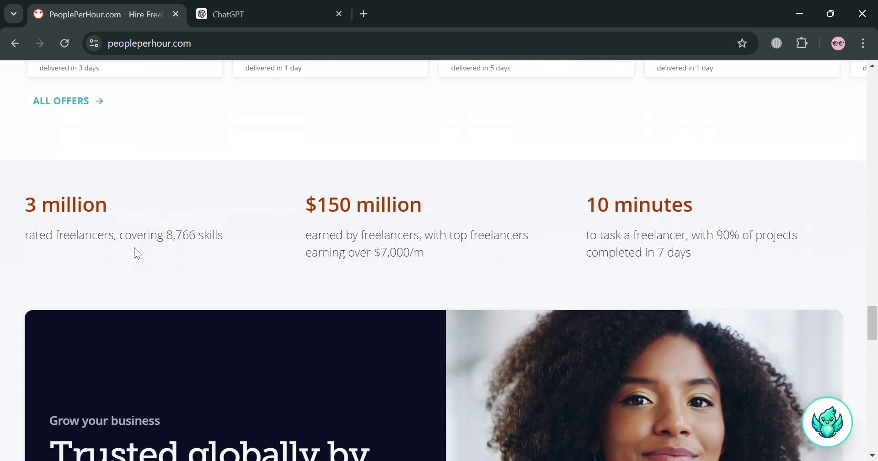
scroll(122, 261, "down", 3)
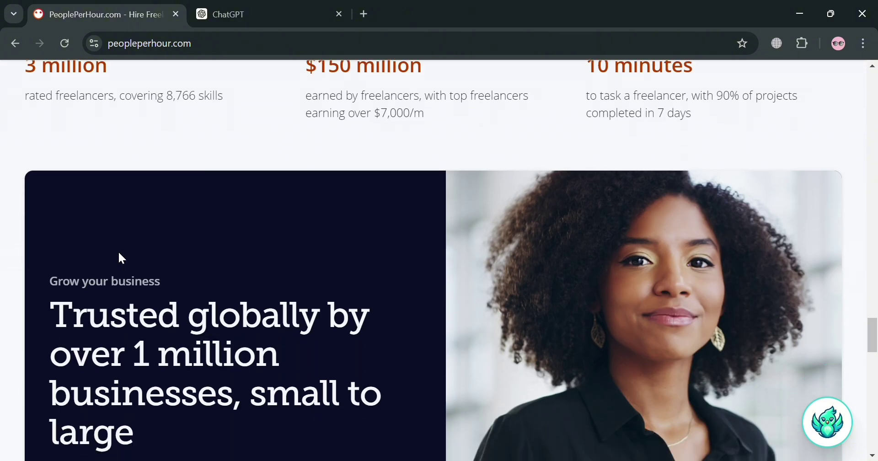
scroll(119, 254, "down", 10)
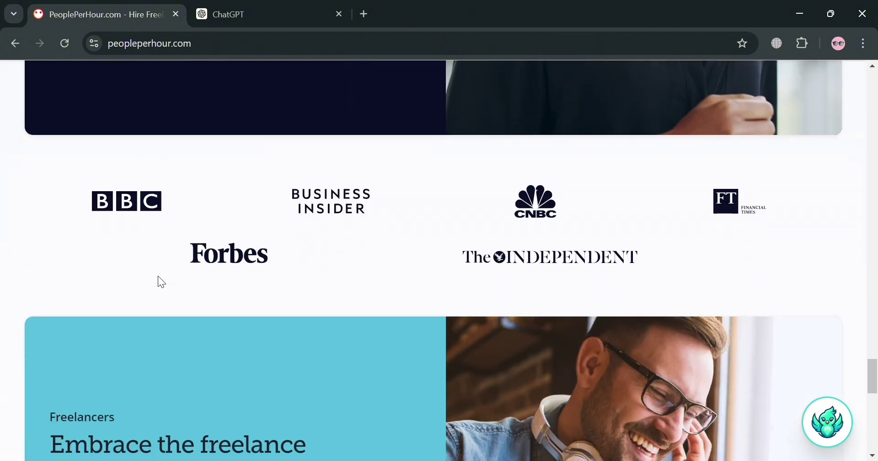
scroll(160, 279, "down", 6)
Return to the top of the homepage and open SIGN UP in a background tab.
scroll(183, 266, "up", 1)
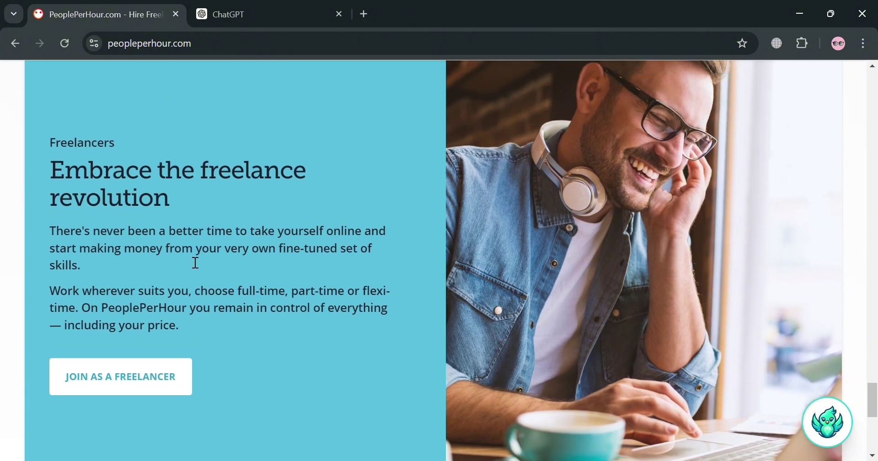
scroll(270, 242, "down", 8)
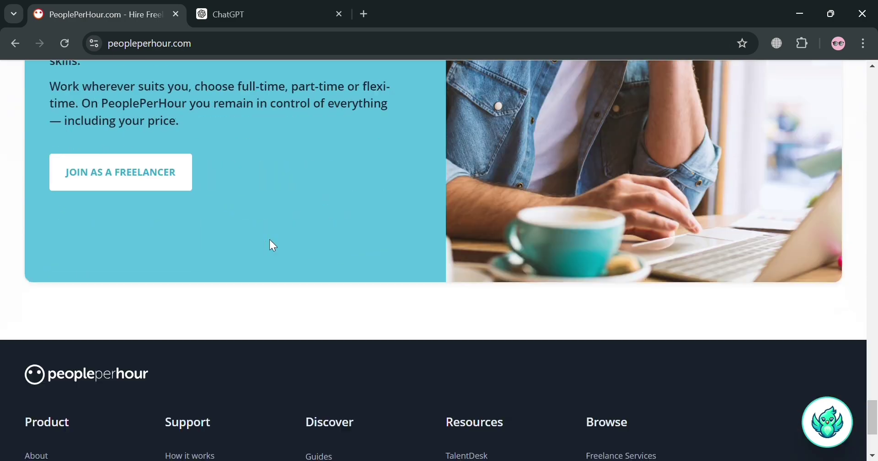
scroll(352, 223, "up", 20)
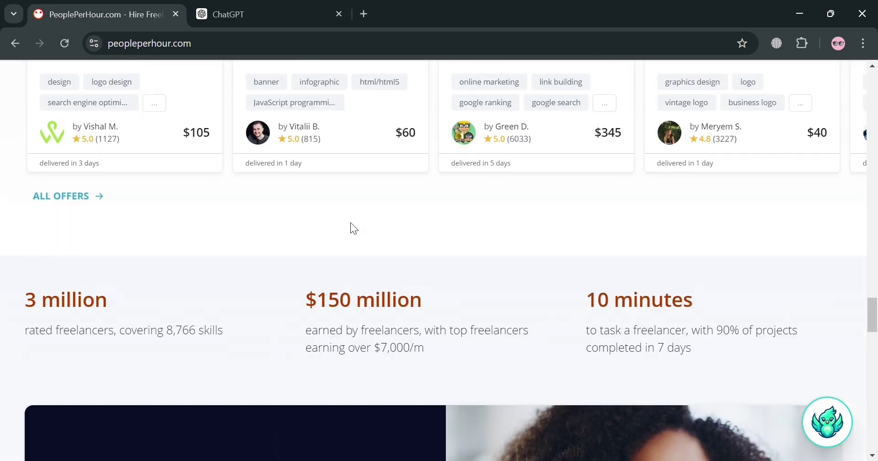
scroll(352, 226, "up", 20)
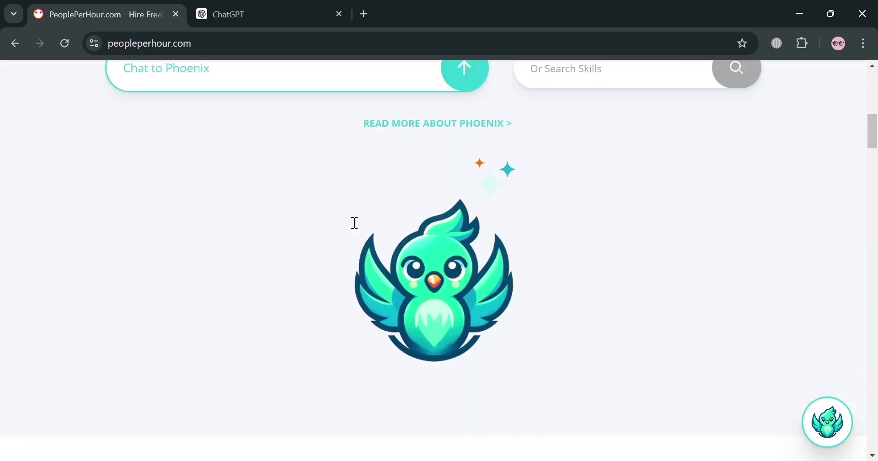
scroll(346, 207, "up", 1)
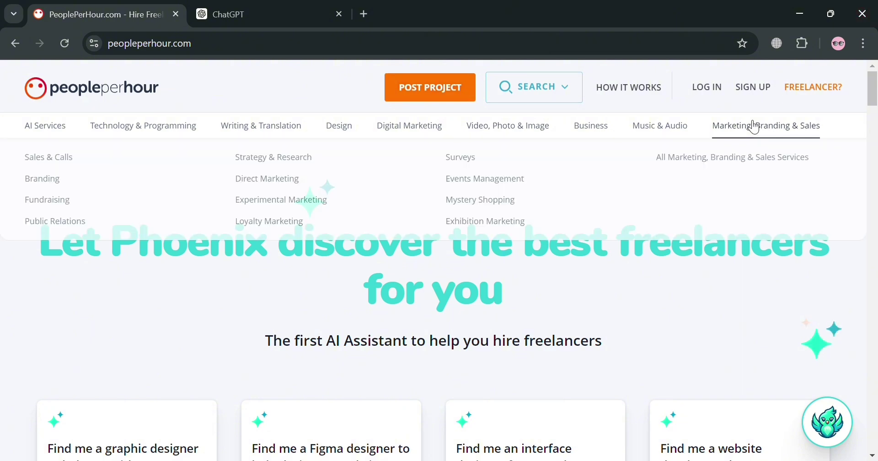
middle_click(747, 96)
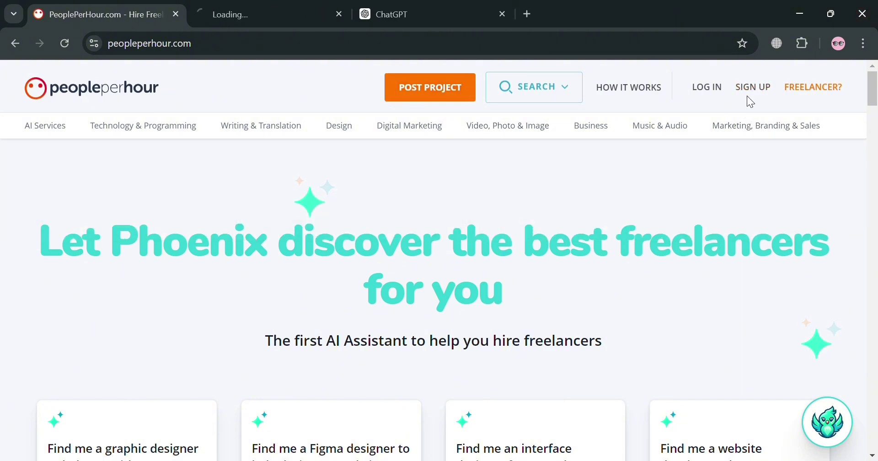
On the Register page, choose I Want To Work As A Freelancer and Sign Up With Email.
left_click(285, 5)
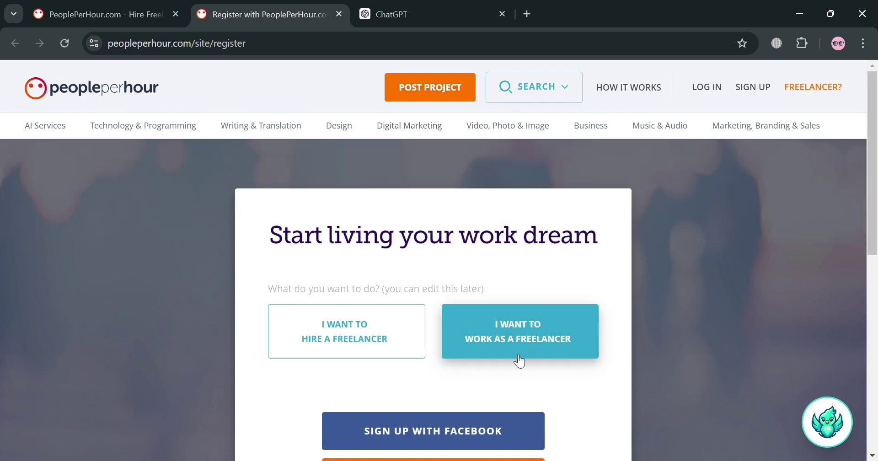
scroll(435, 318, "down", 2)
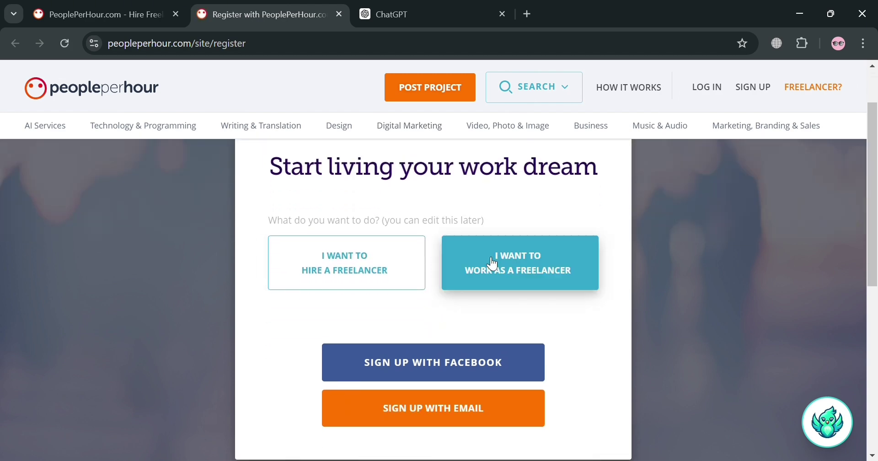
scroll(501, 274, "down", 5)
scroll(501, 275, "up", 6)
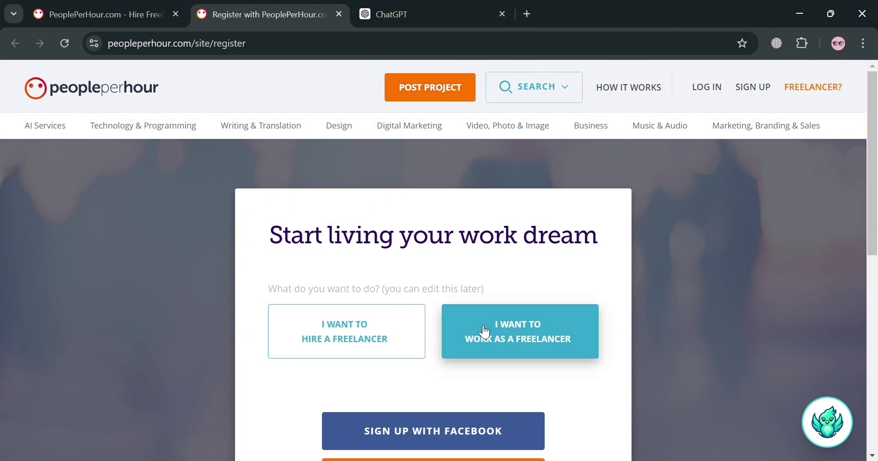
left_click(486, 333)
scroll(484, 338, "down", 3)
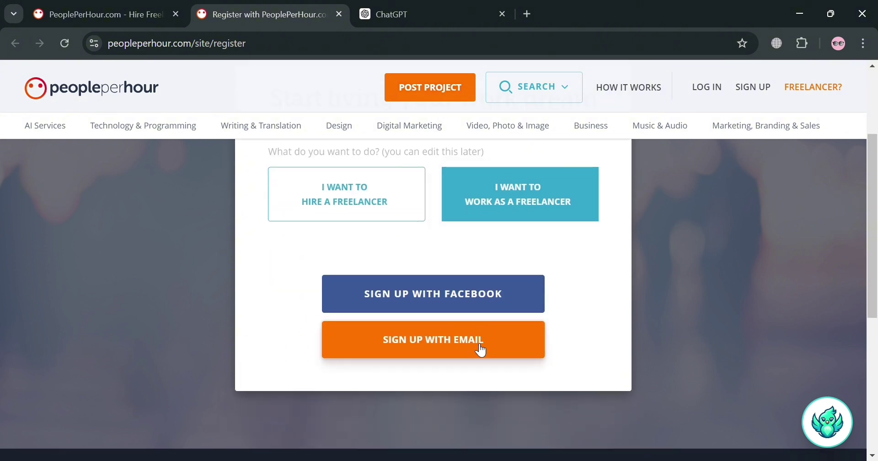
left_click(485, 351)
Fill in the name, email and password, submit SIGN UP, and check Gmail for the verification email.
left_click(337, 284)
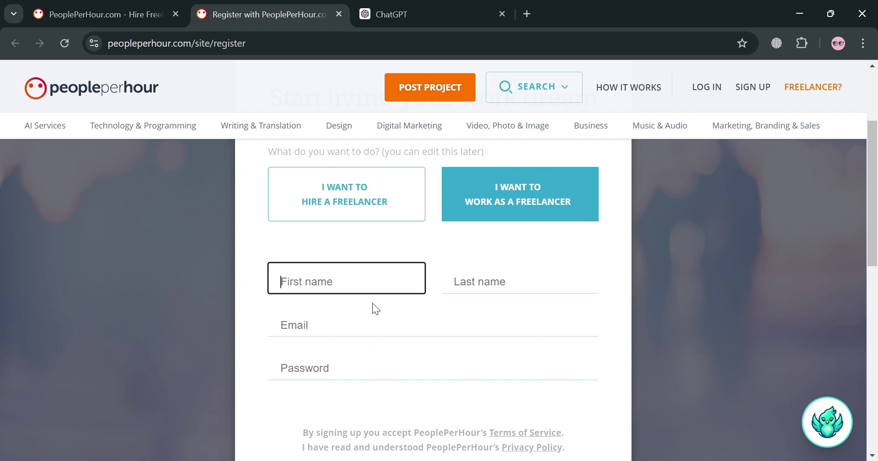
left_click(375, 316)
left_click(370, 368)
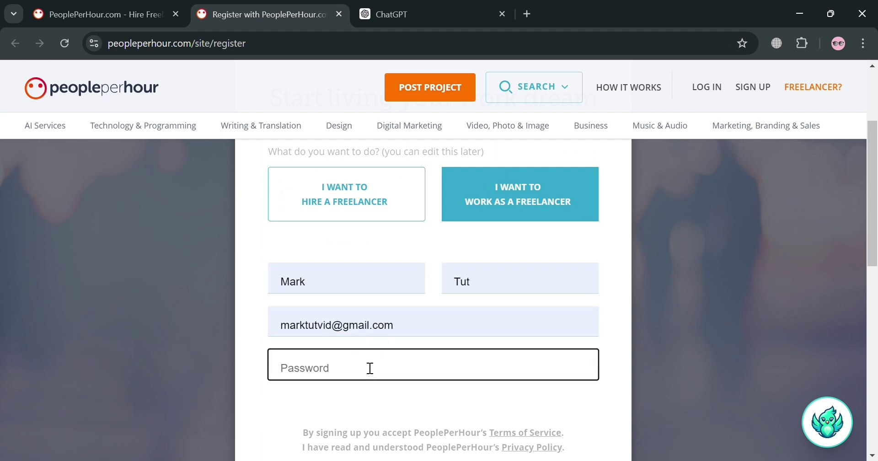
type("•••")
scroll(385, 330, "down", 4)
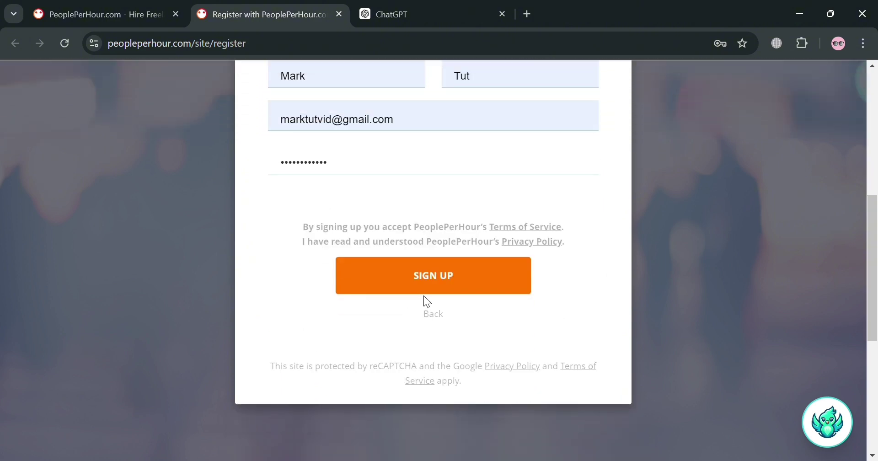
left_click(430, 284)
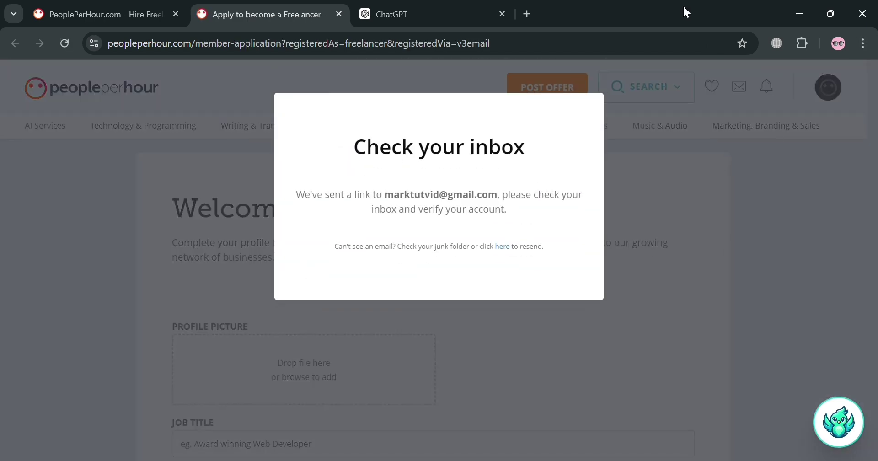
left_click(527, 14)
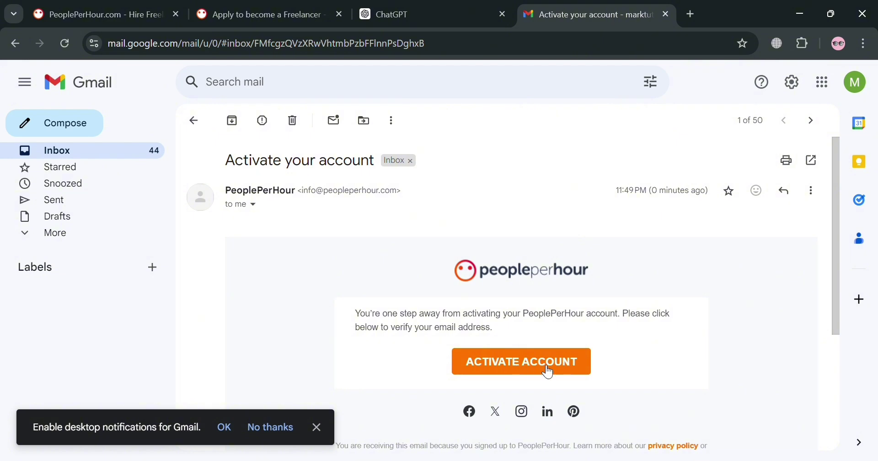
Verify the new account with the ACTIVATE ACCOUNT button in the PeoplePerHour email.
left_click(524, 364)
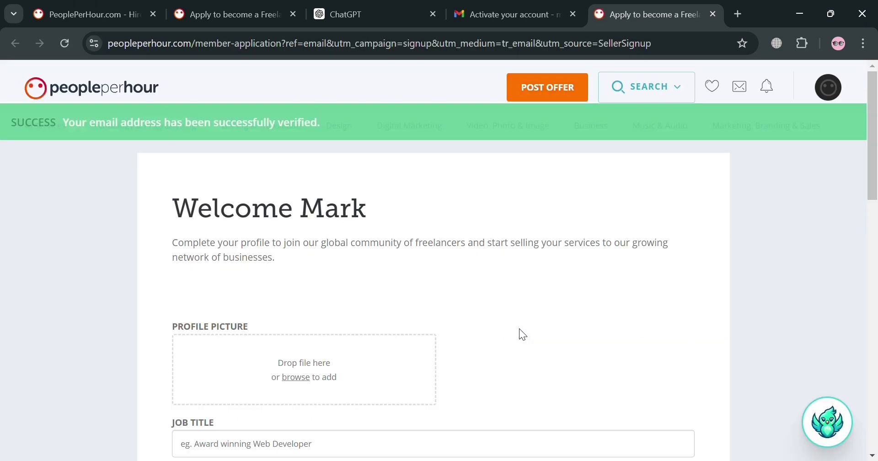
Look over the blank freelancer application form with its prefilled location and £6 hourly rate.
scroll(558, 315, "down", 4)
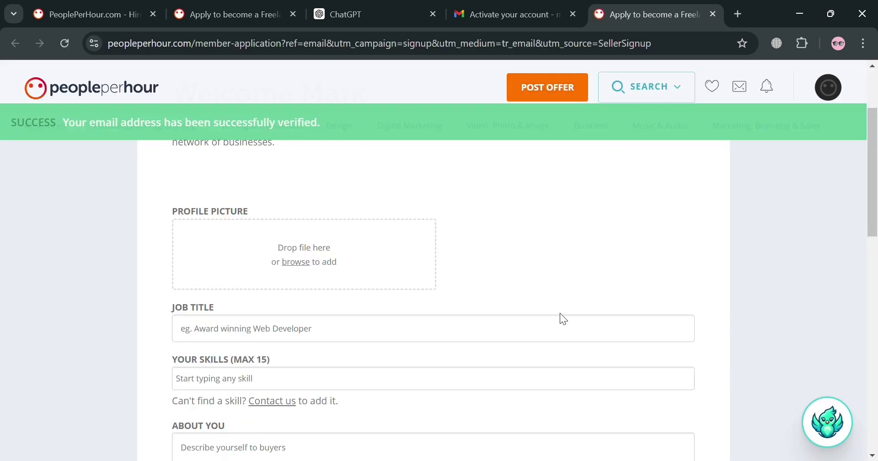
scroll(316, 272, "up", 2)
scroll(321, 270, "down", 6)
scroll(319, 264, "down", 3)
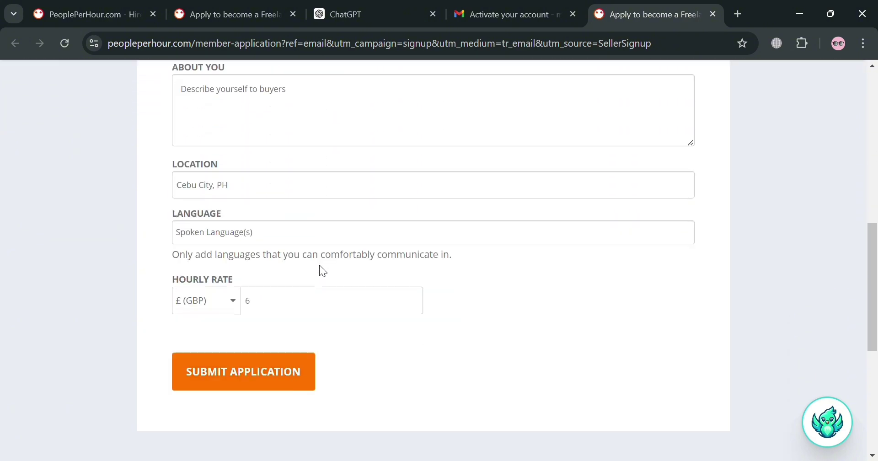
scroll(323, 265, "up", 10)
scroll(328, 269, "down", 10)
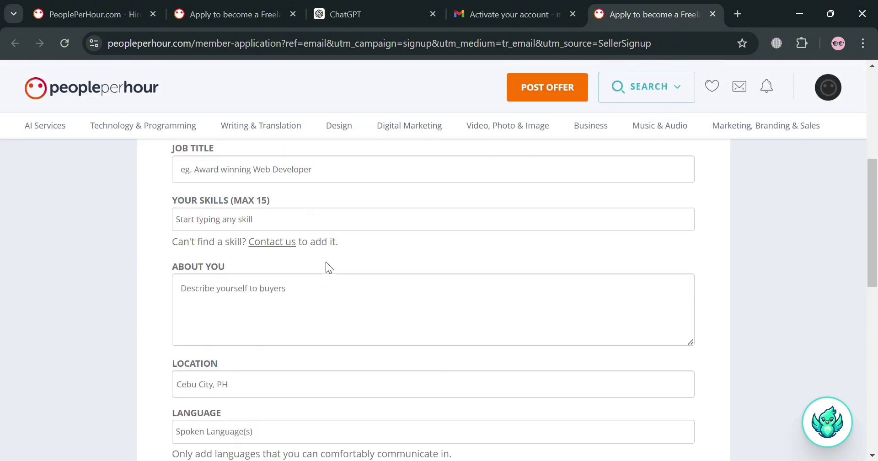
scroll(347, 271, "up", 10)
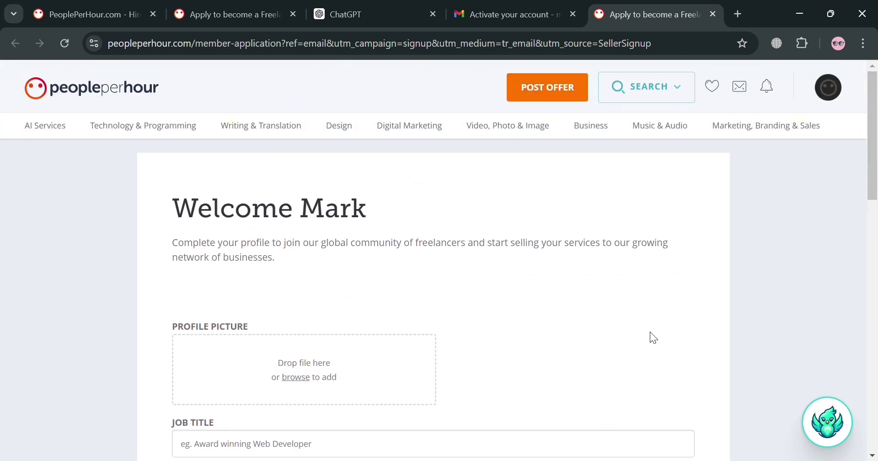
Back on the homepage tab, open the Freelance Jobs listing via Search projects.
left_click(133, 7)
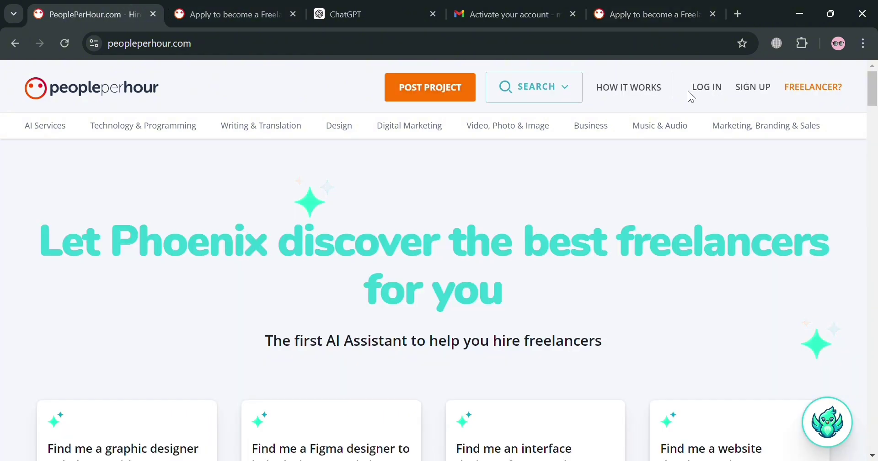
left_click(543, 92)
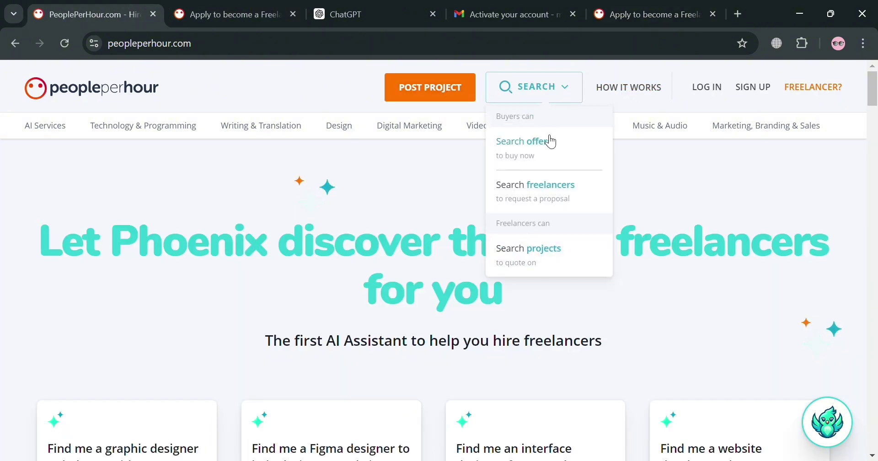
left_click(547, 160)
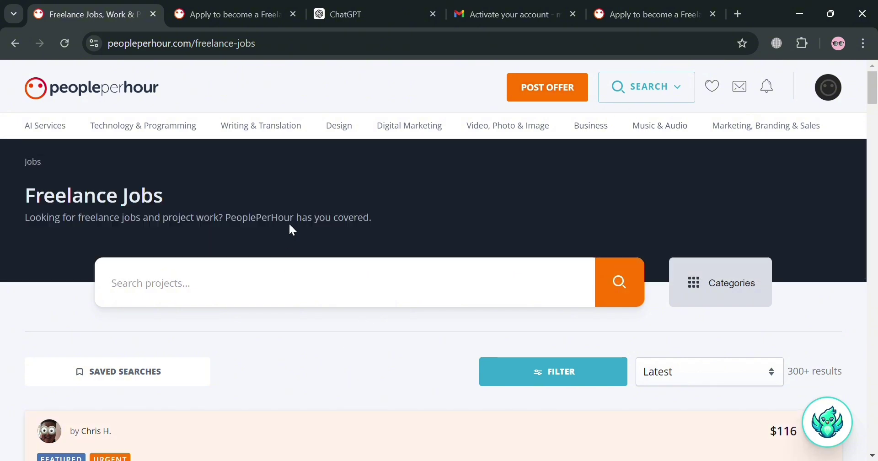
Browse the 300+ latest job listings and preview each category menu.
scroll(303, 237, "down", 1)
scroll(280, 265, "down", 3)
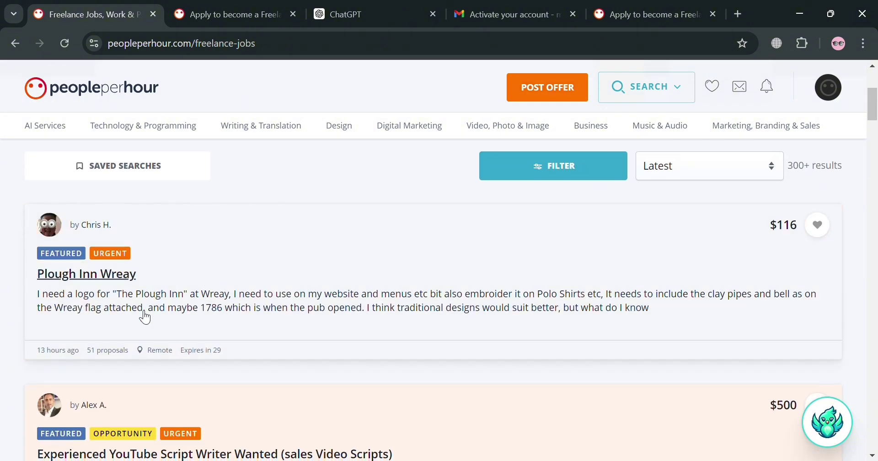
scroll(381, 307, "up", 3)
mouse_move(56, 130)
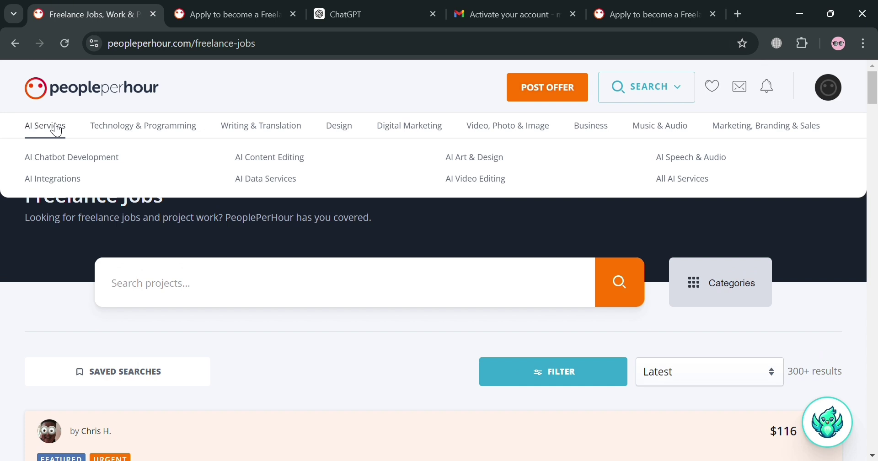
mouse_move(165, 143)
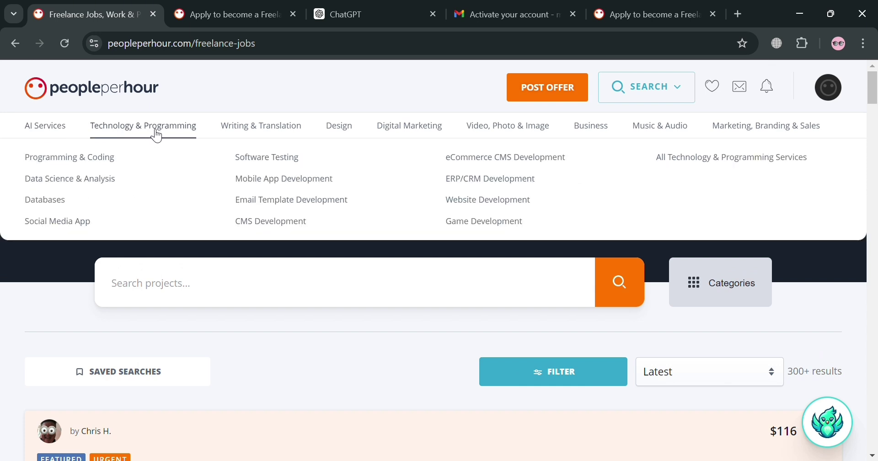
mouse_move(241, 131)
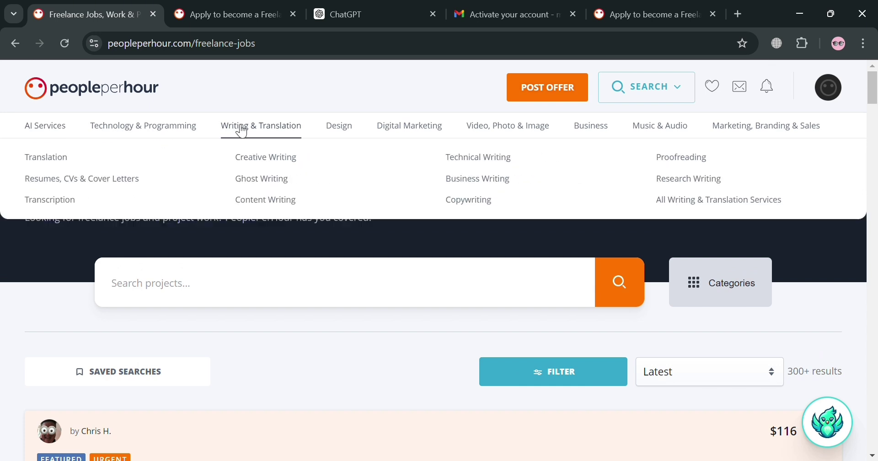
mouse_move(349, 128)
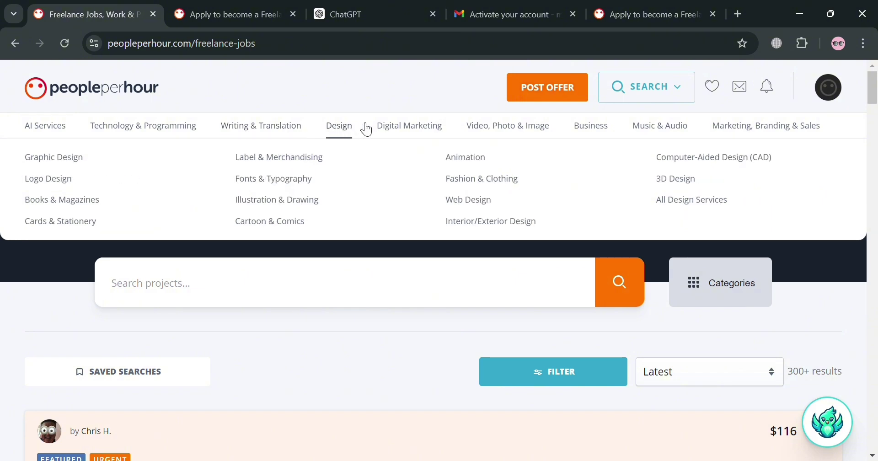
mouse_move(486, 131)
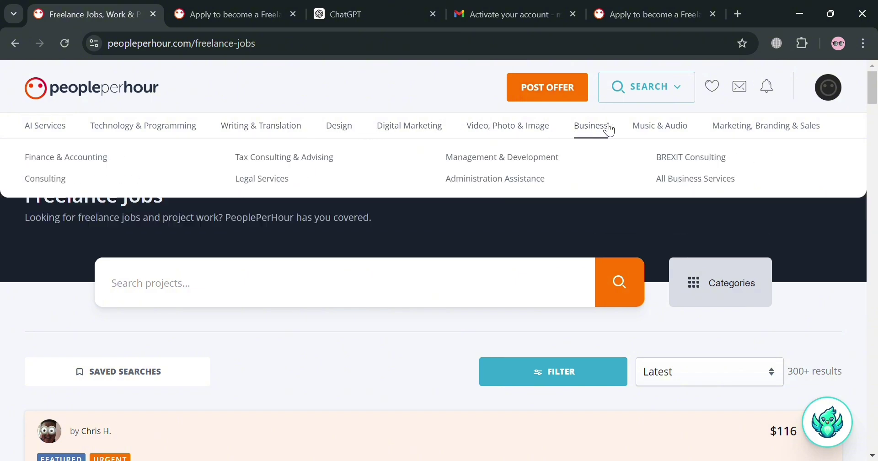
mouse_move(781, 134)
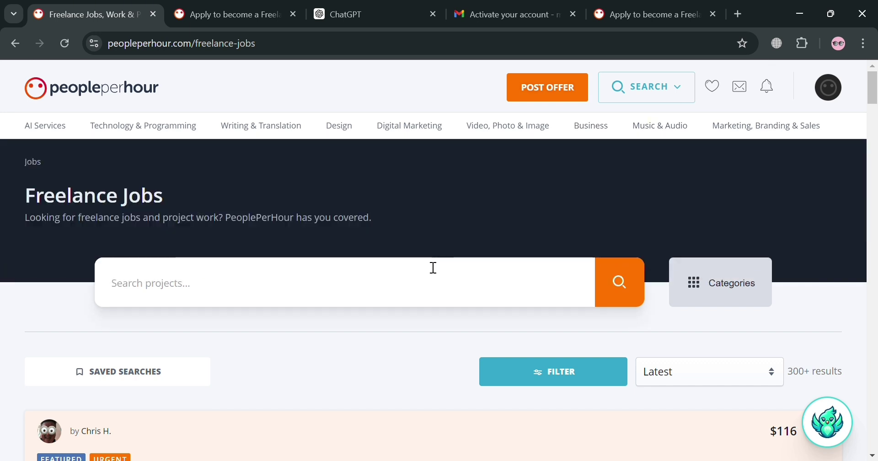
Search projects for 'Date entry' to find data entry jobs.
scroll(192, 281, "down", 1)
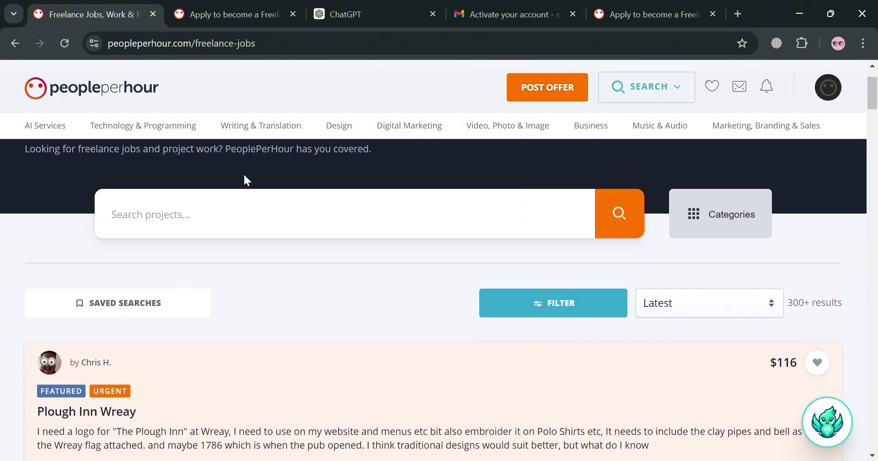
left_click(260, 225)
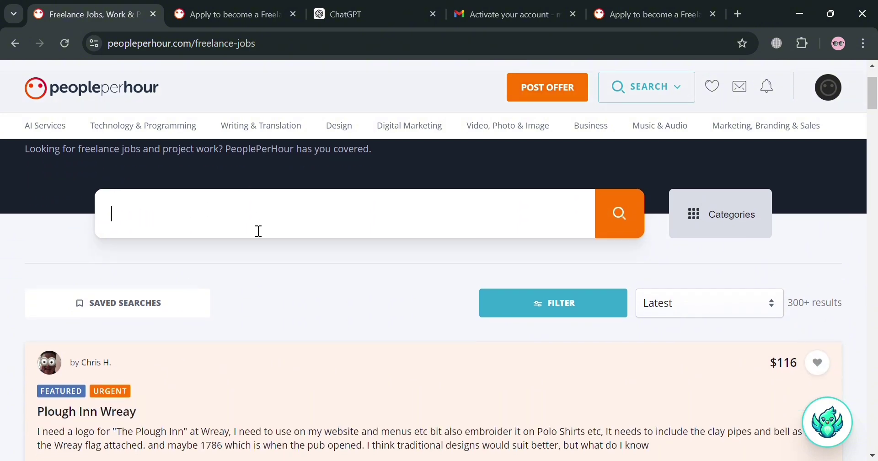
type("Date")
type(" entr")
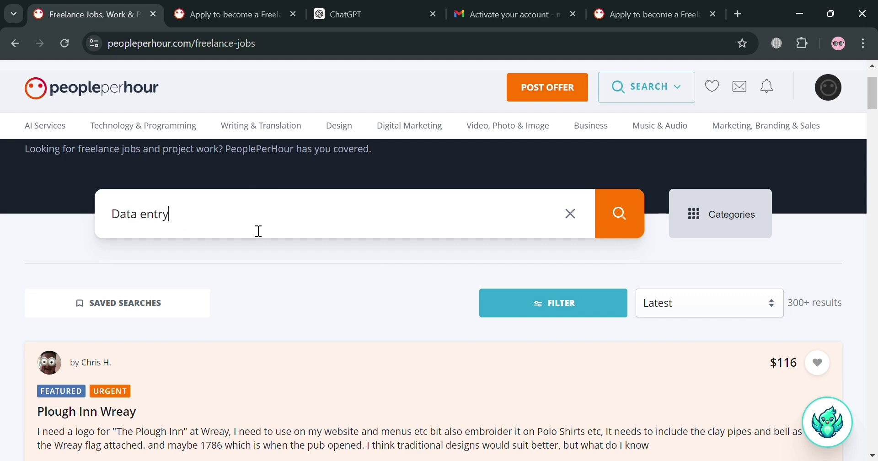
type("y")
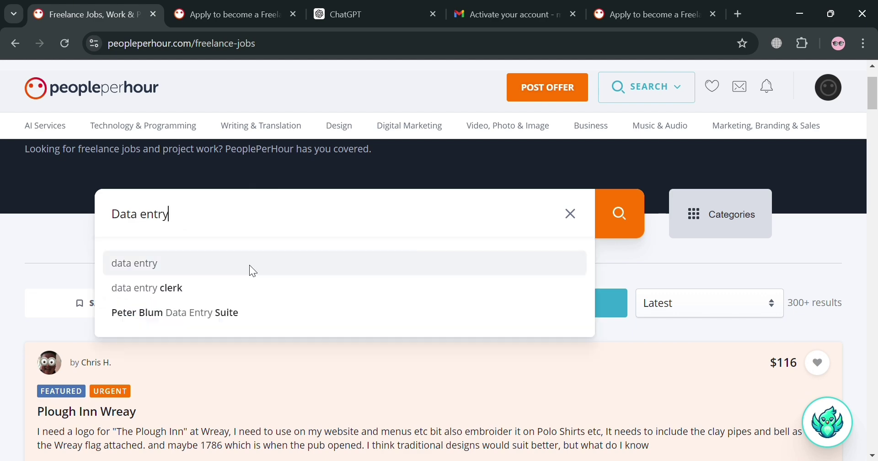
left_click(622, 215)
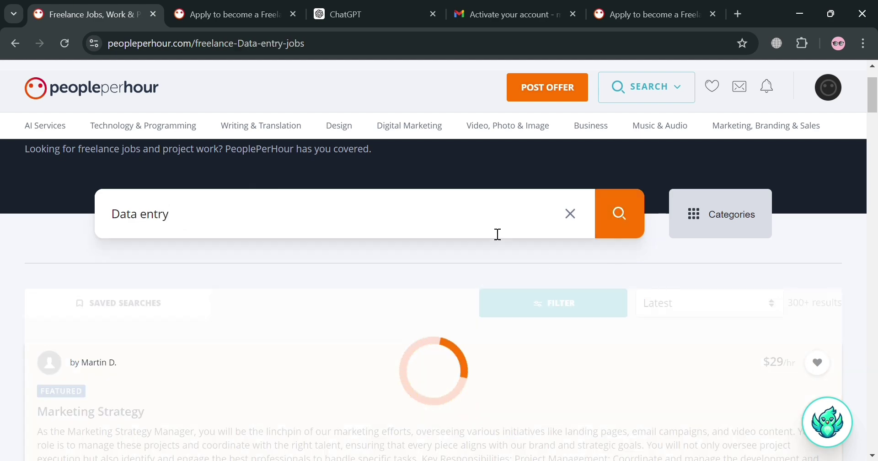
Scroll through the 137 Data entry results and view the OPPORTUNITY badge's information.
scroll(512, 249, "down", 3)
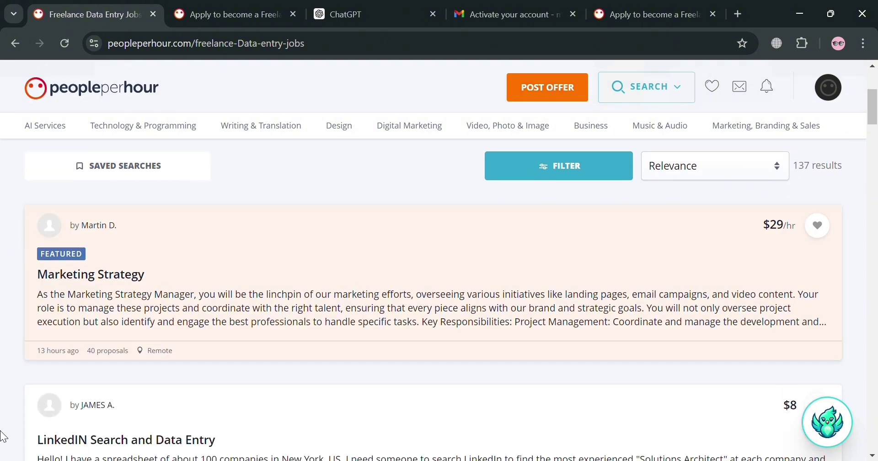
scroll(684, 308, "down", 2)
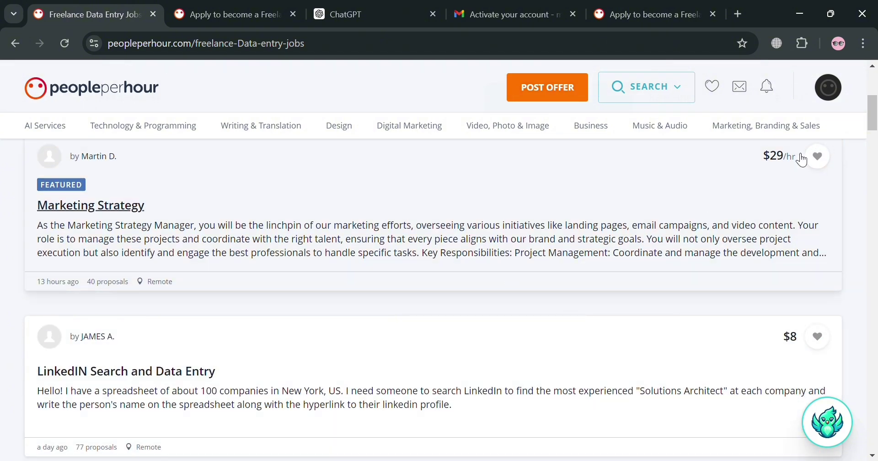
scroll(785, 180, "down", 1)
scroll(735, 231, "down", 9)
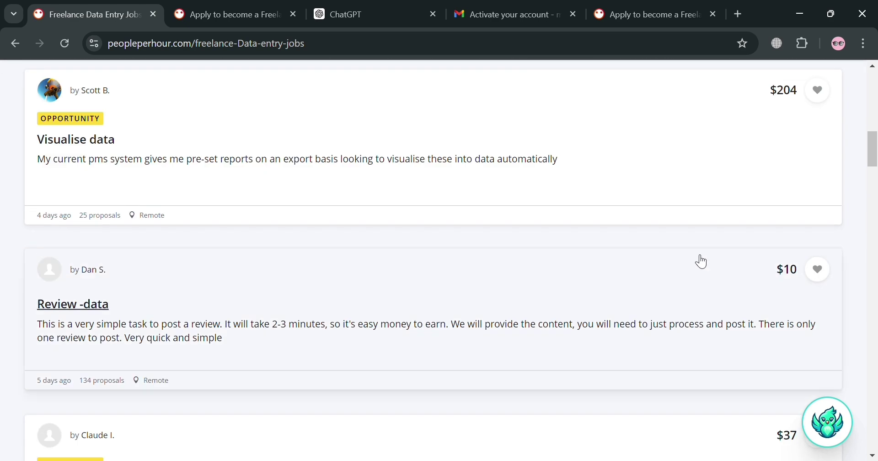
scroll(796, 295, "up", 4)
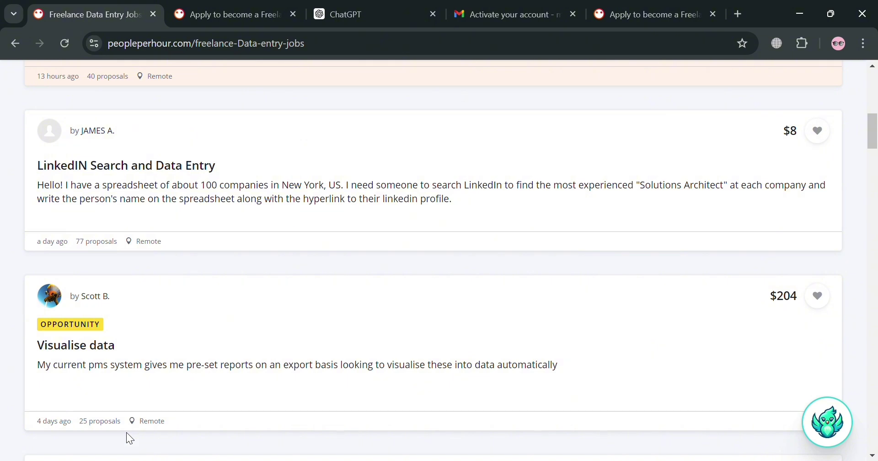
mouse_move(77, 320)
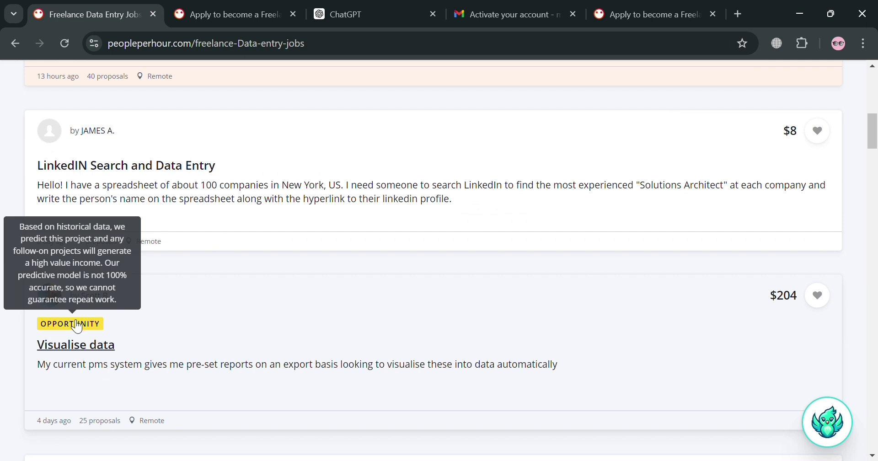
Save the $37 Google Slides to Word Transfer job as a favourite.
scroll(94, 350, "down", 5)
scroll(97, 352, "down", 6)
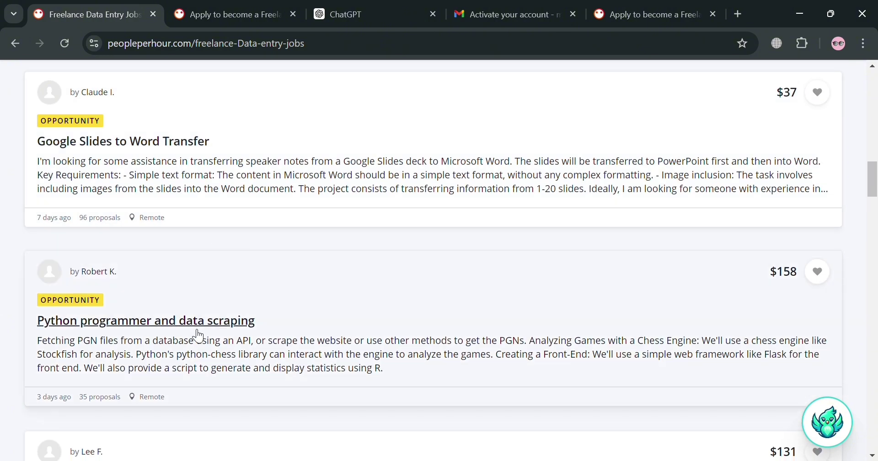
scroll(198, 336, "down", 5)
scroll(195, 339, "up", 4)
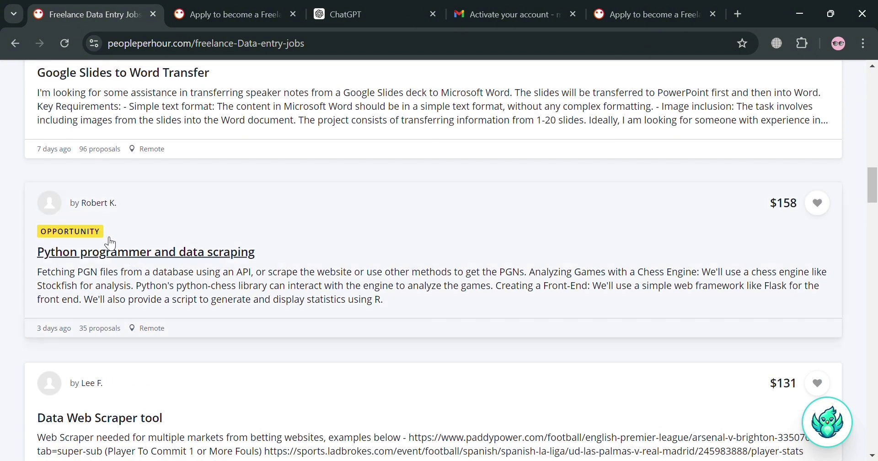
scroll(749, 255, "down", 8)
scroll(750, 256, "up", 13)
scroll(762, 256, "up", 3)
scroll(773, 268, "down", 3)
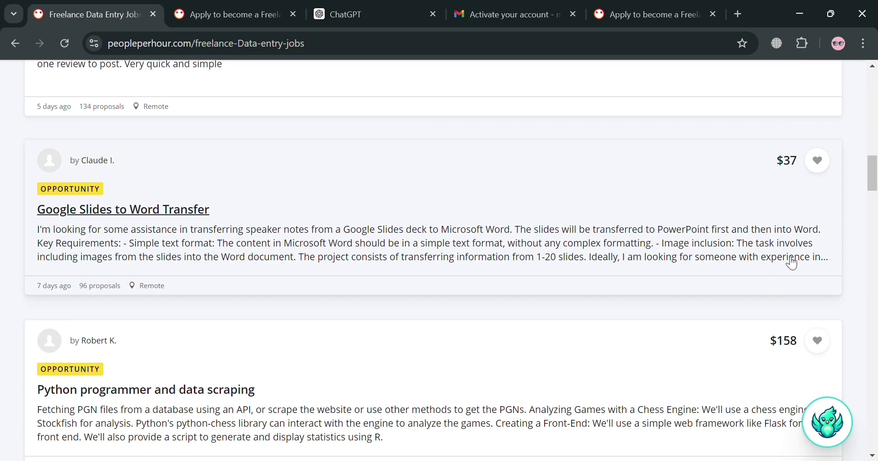
left_click(818, 162)
Open the Google Slides to Word Transfer job and highlight its €33 price, Expert level and requirement.
left_click(366, 230)
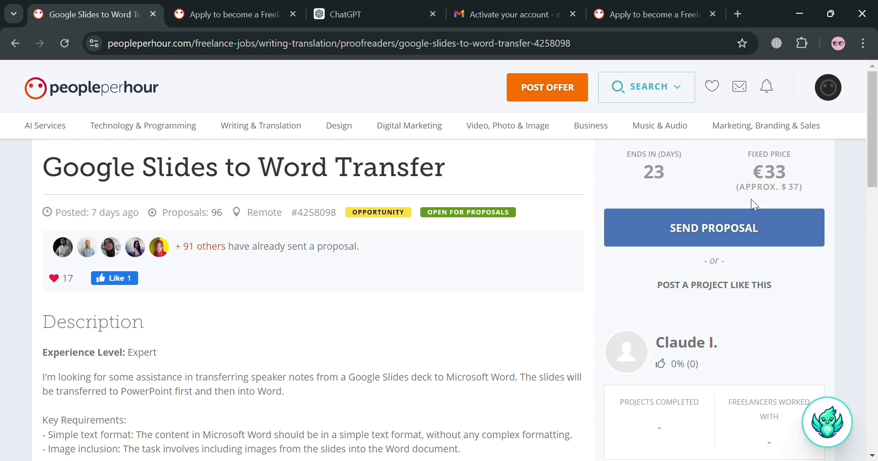
left_click_drag(765, 166, 792, 176)
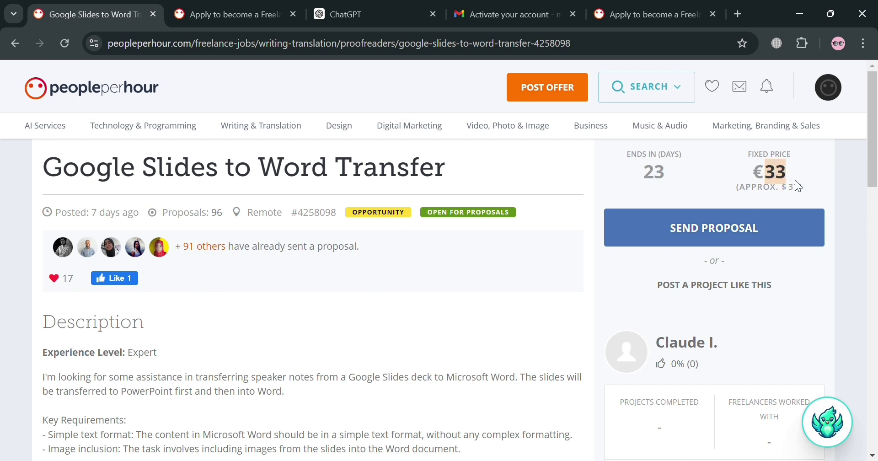
left_click(799, 195)
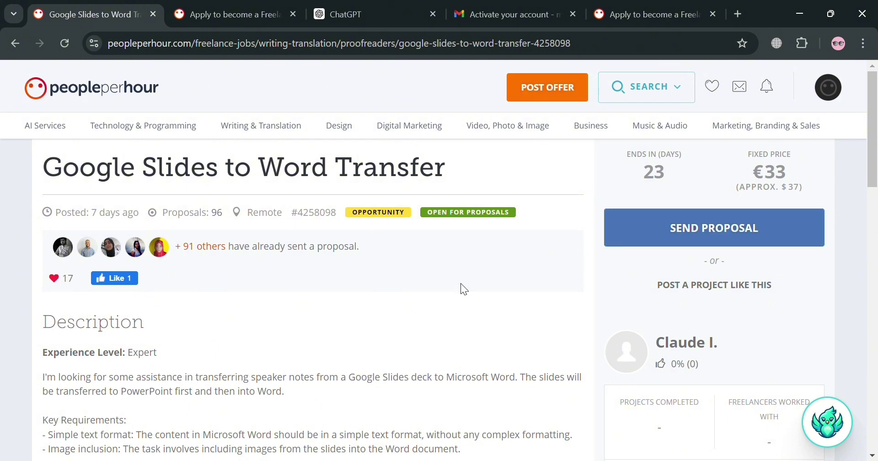
scroll(460, 284, "down", 3)
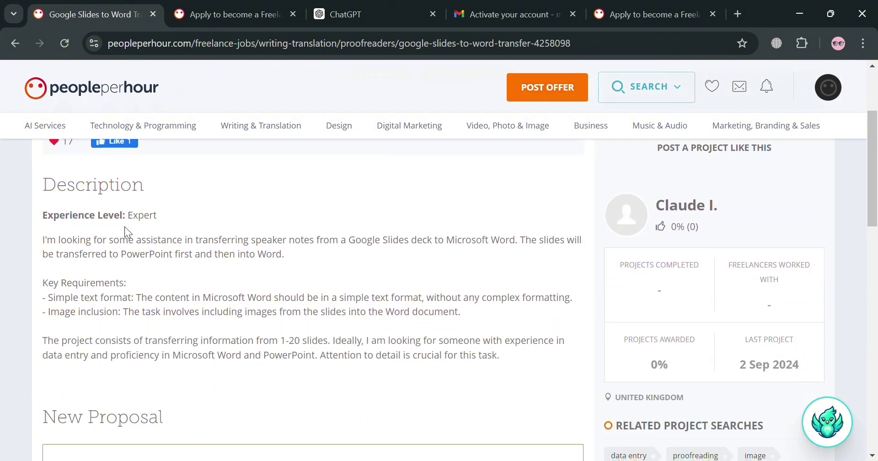
left_click_drag(128, 215, 168, 218)
left_click(59, 310)
left_click_drag(53, 302, 398, 307)
left_click(398, 309)
Read through the description and Clarification Board, then start the application with APPLY NOW.
scroll(346, 324, "down", 2)
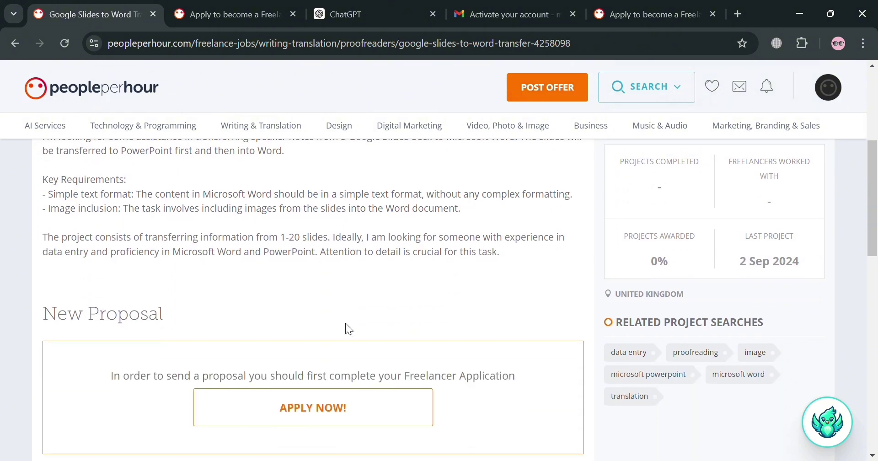
scroll(346, 326, "down", 1)
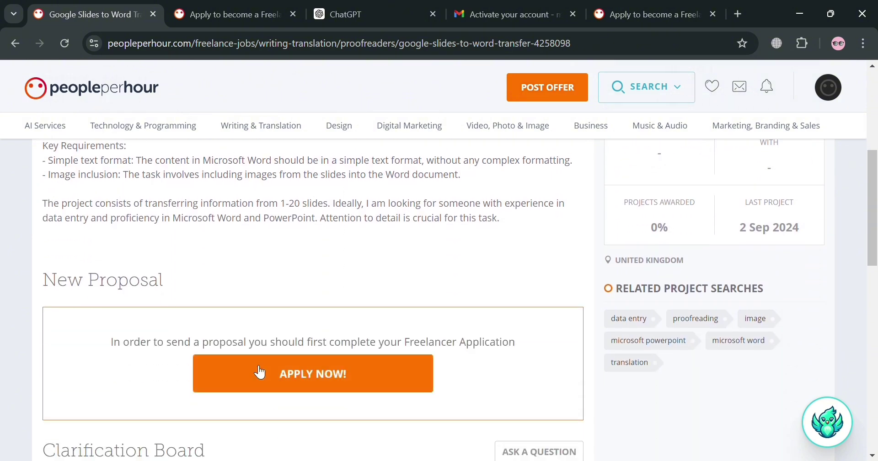
scroll(517, 348, "up", 3)
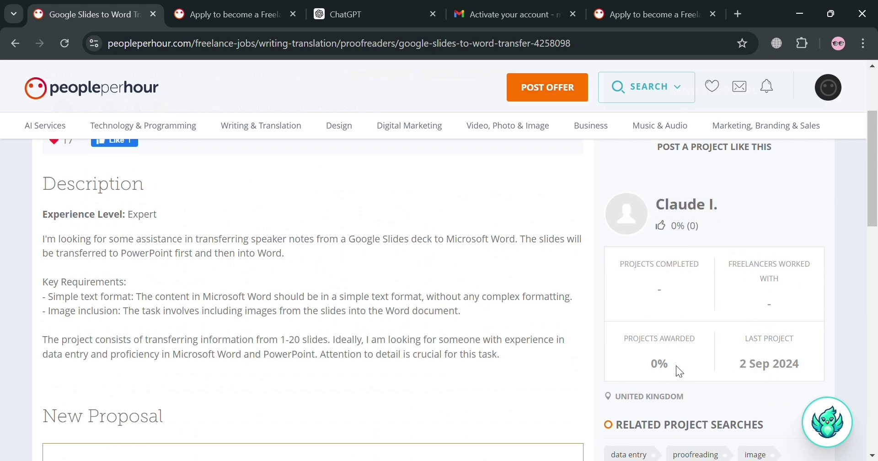
scroll(677, 366, "down", 2)
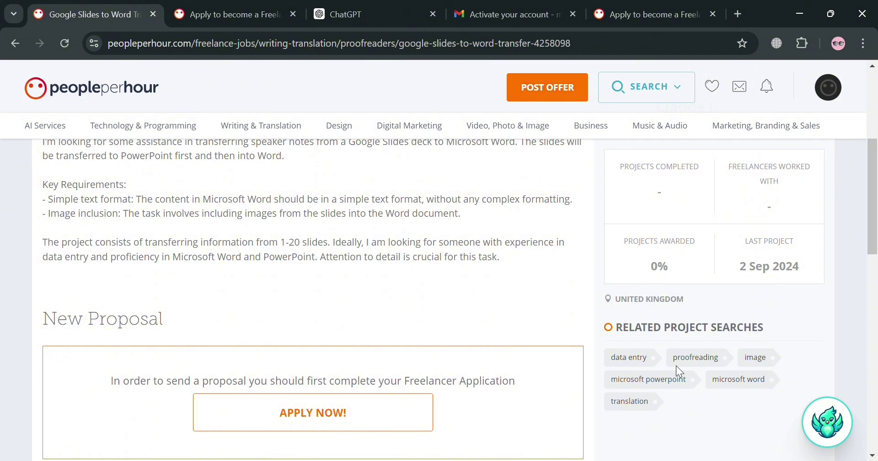
scroll(676, 366, "down", 5)
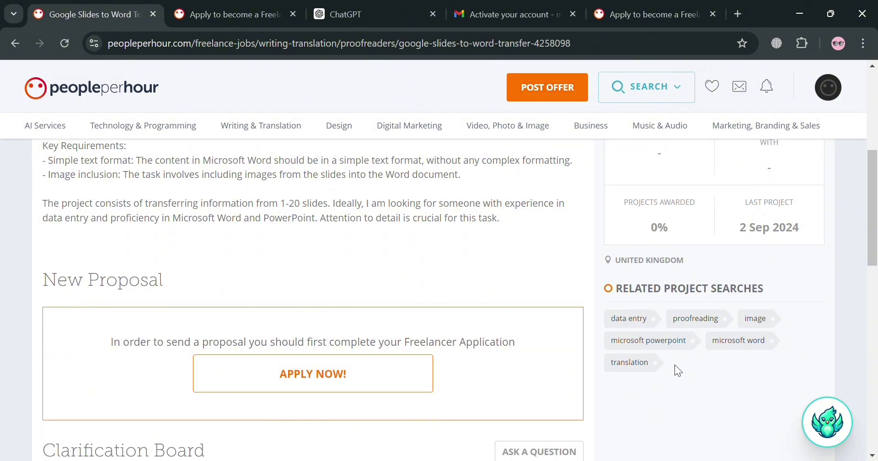
scroll(319, 347, "down", 1)
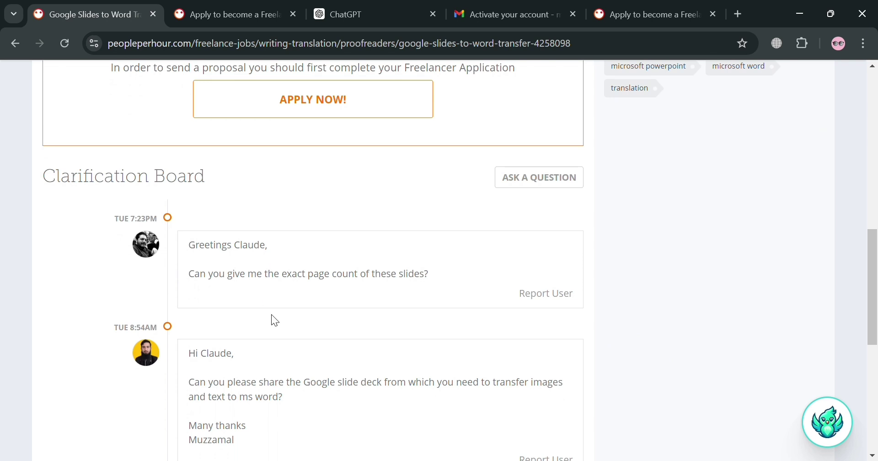
scroll(447, 310, "down", 3)
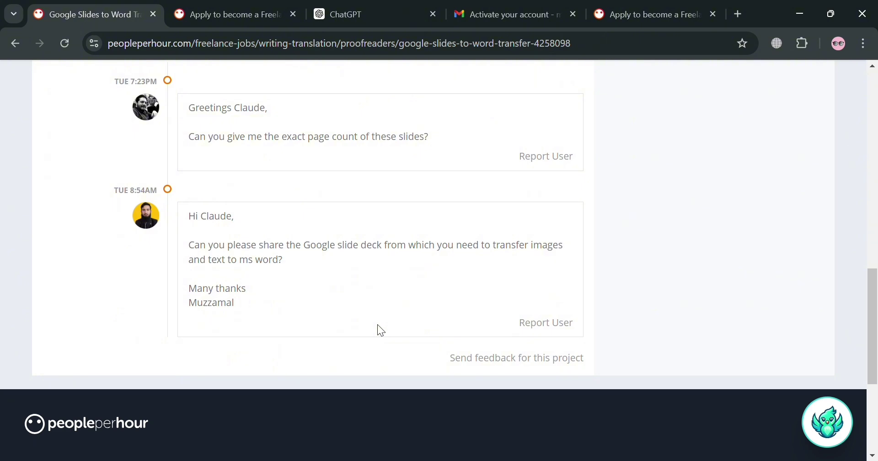
scroll(368, 324, "up", 10)
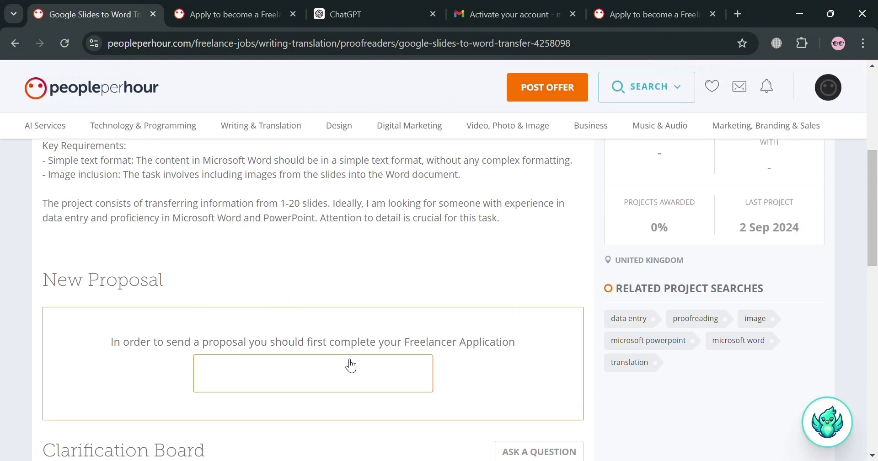
left_click(342, 375)
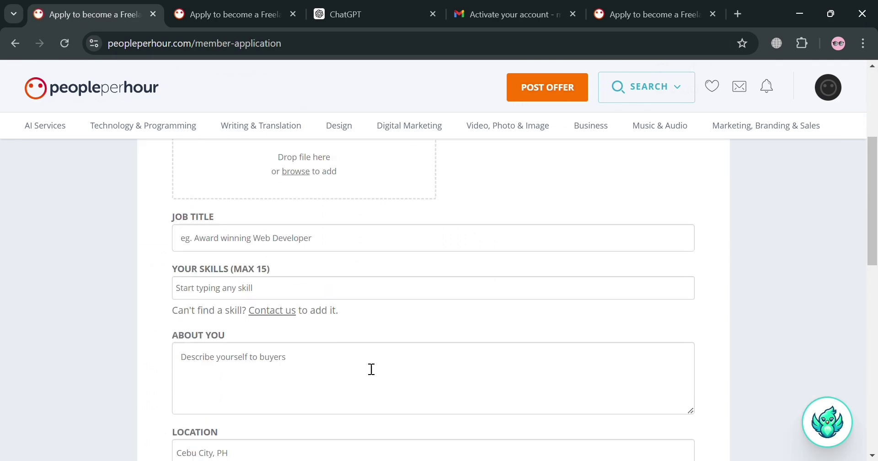
Look over the member application form, then go back to the job page.
scroll(366, 368, "down", 15)
scroll(361, 360, "up", 15)
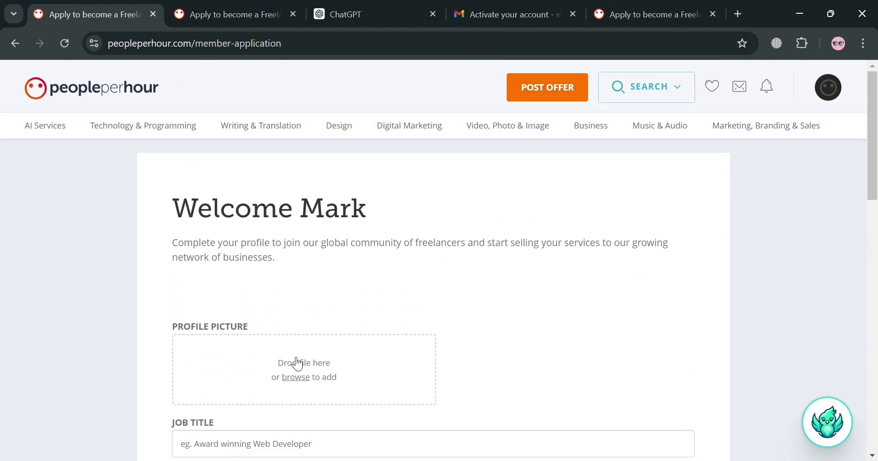
scroll(295, 362, "down", 5)
scroll(298, 364, "down", 4)
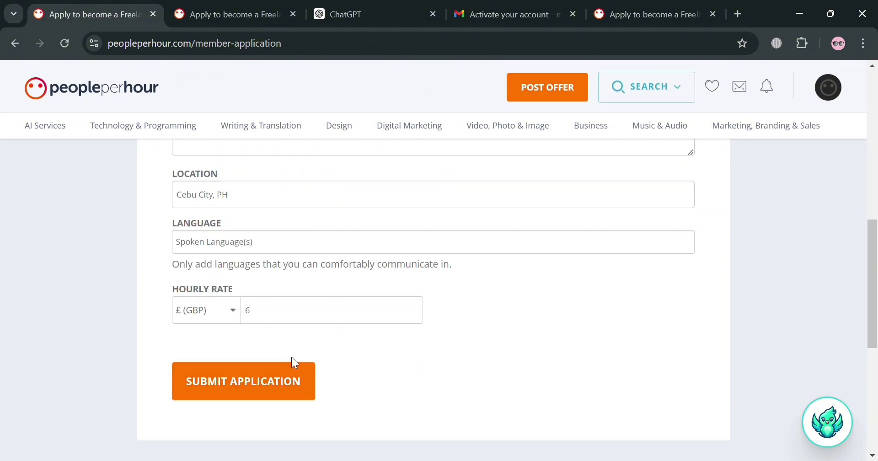
scroll(298, 354, "up", 9)
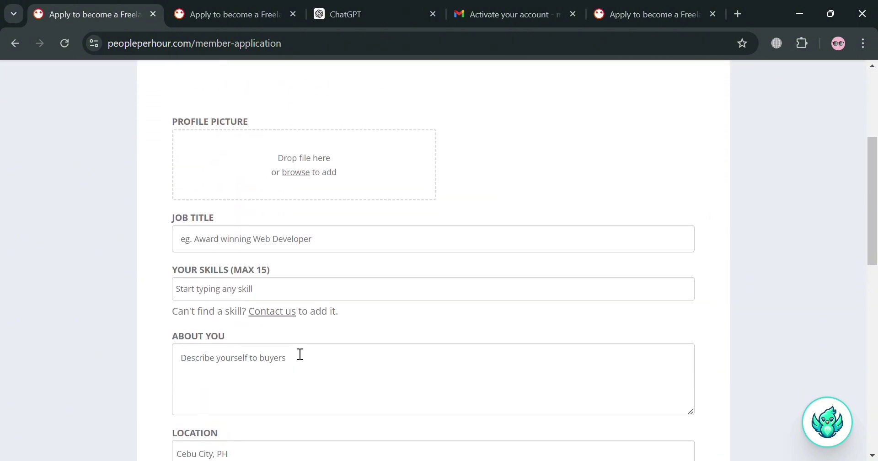
left_click(13, 44)
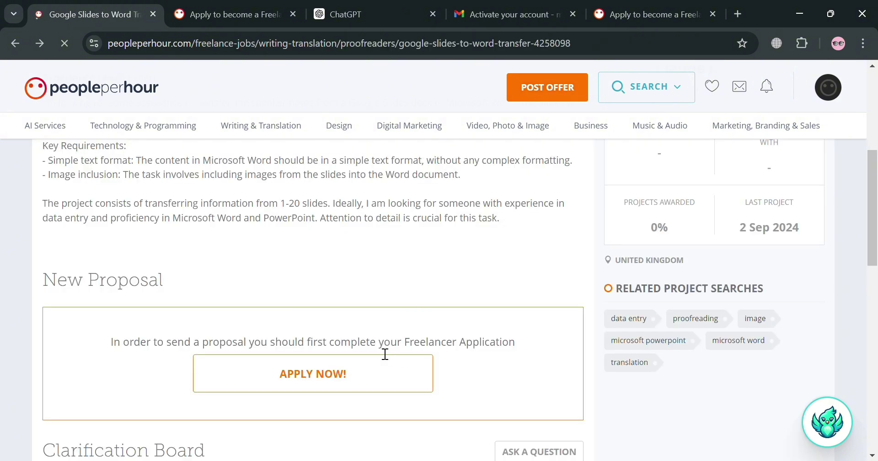
Select the whole Google Slides to Word Transfer description text, then deselect it.
scroll(385, 355, "up", 6)
scroll(244, 315, "down", 2)
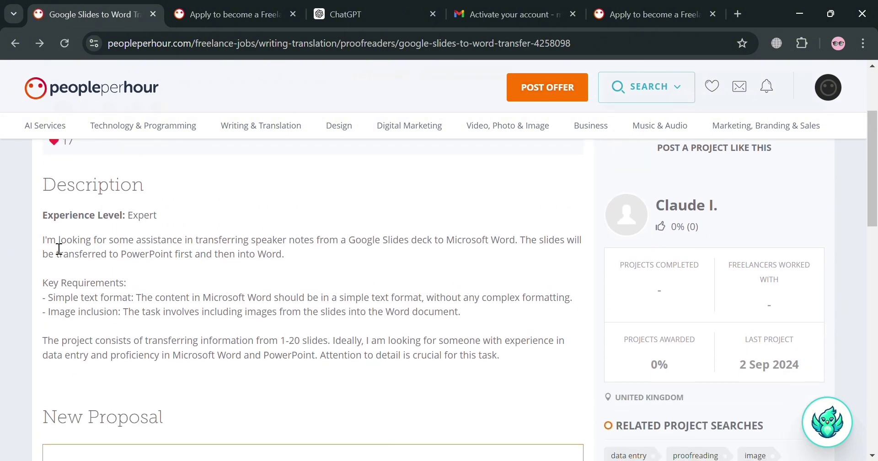
triple_click(51, 247)
left_click_drag(118, 270, 374, 370)
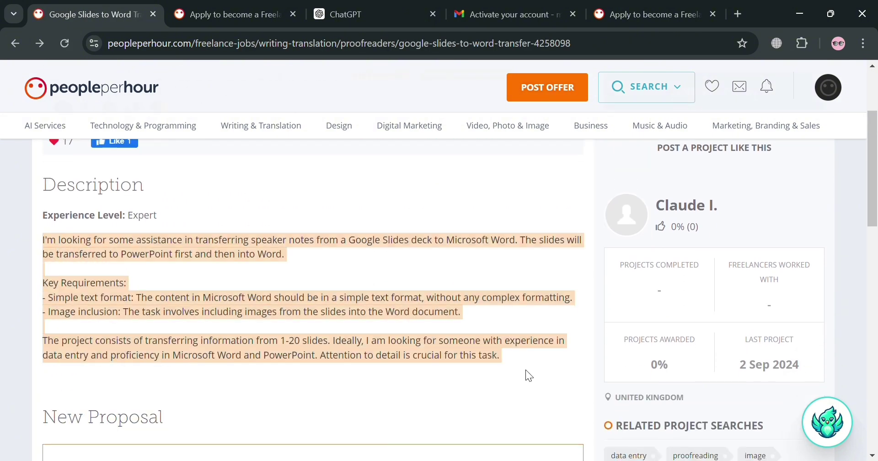
left_click(415, 410)
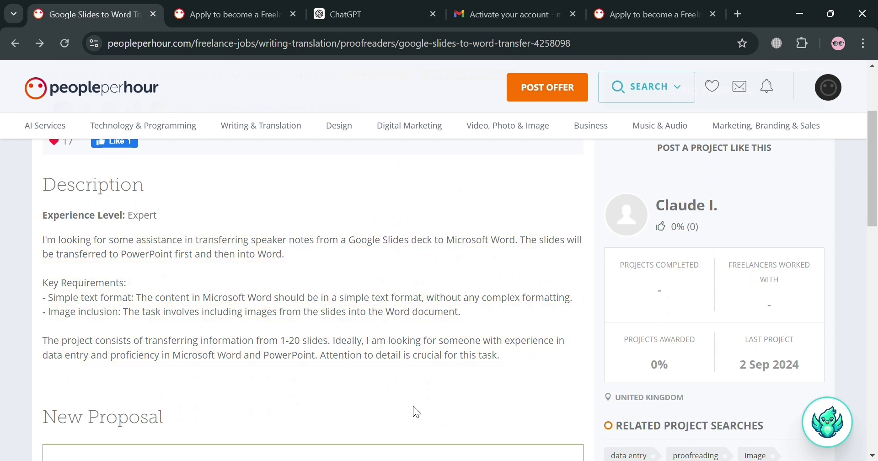
In ChatGPT, send a request for a resume fitting the Google Slides to Word job.
left_click(345, 2)
type("Create a cover")
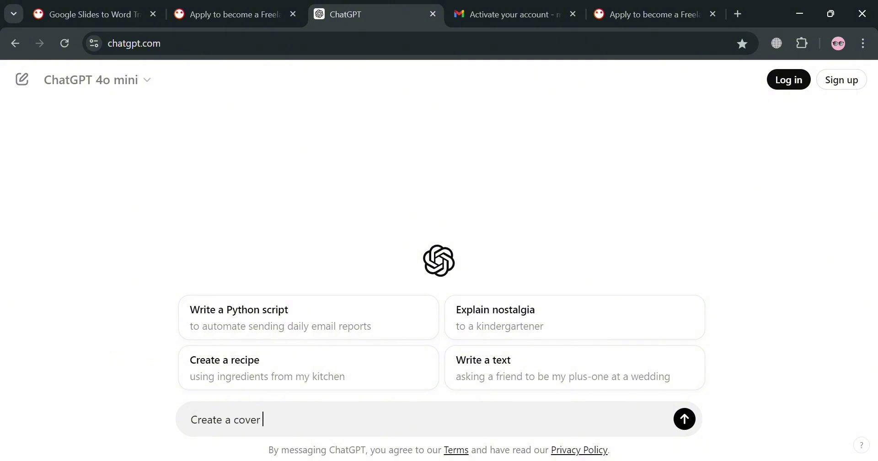
type(" titk")
key("BackSpace")
type("le for jo")
type("b")
type(": ")
type("wi")
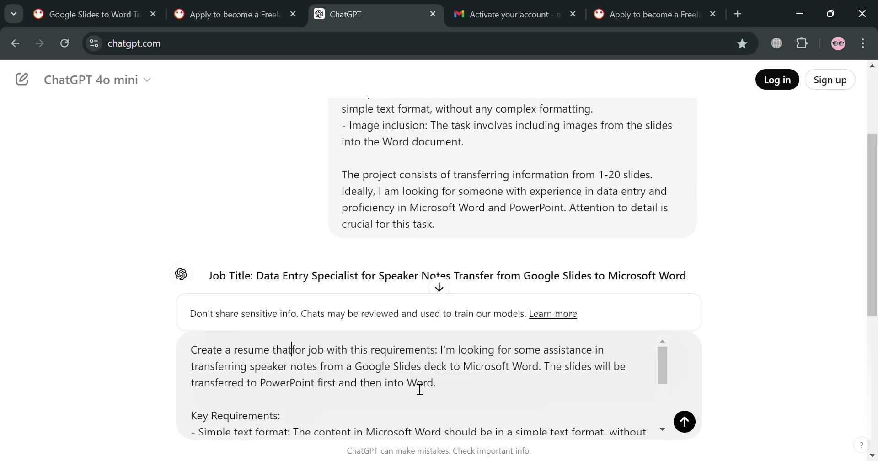
type("fit")
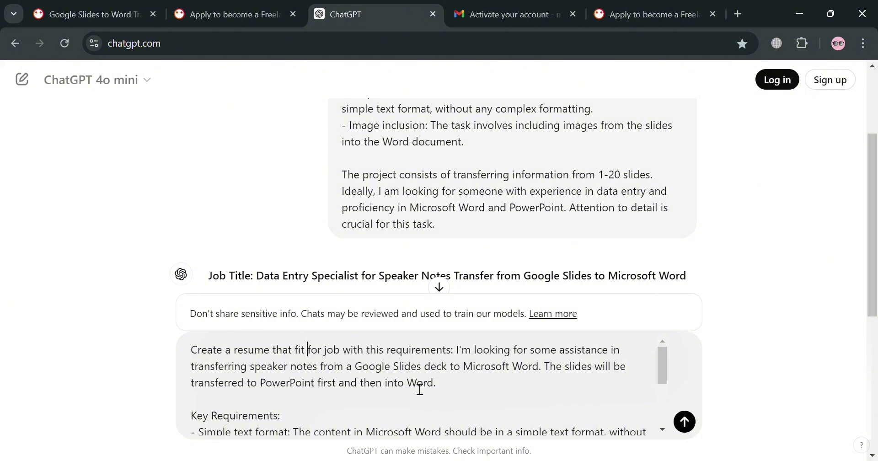
key("Return")
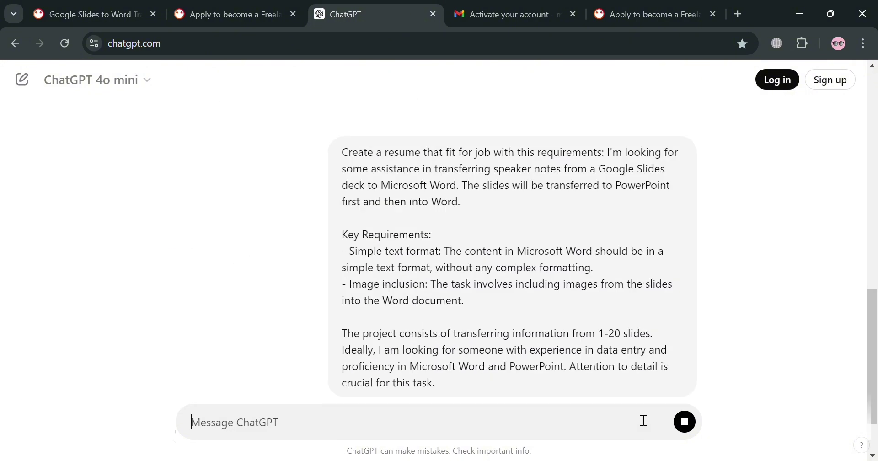
Scroll through ChatGPT's tailored resume reply, from objective and experience down to references.
scroll(502, 300, "up", 9)
scroll(518, 306, "down", 6)
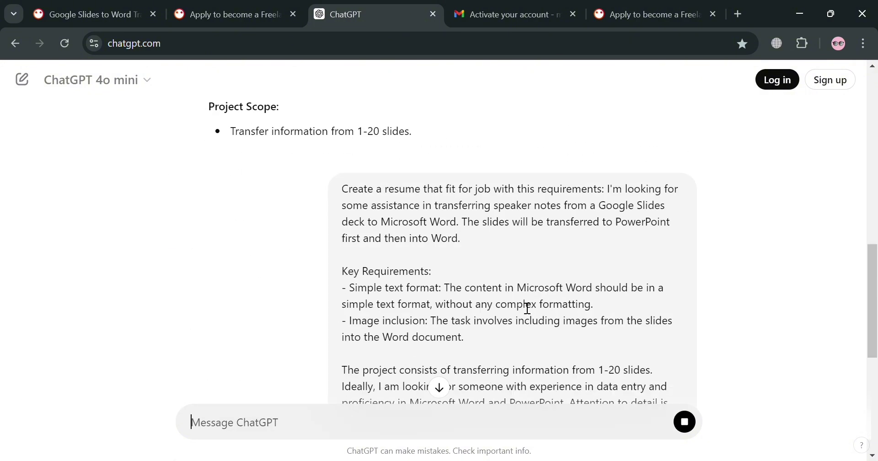
scroll(544, 176, "down", 2)
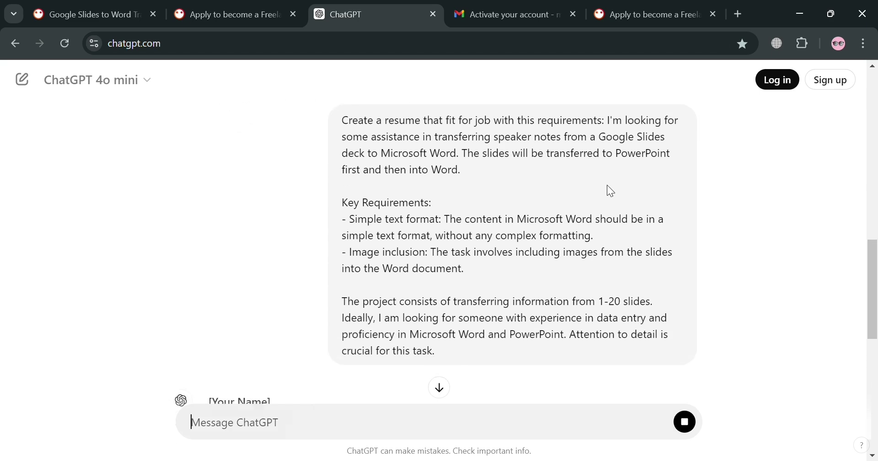
scroll(607, 185, "down", 5)
scroll(308, 304, "down", 7)
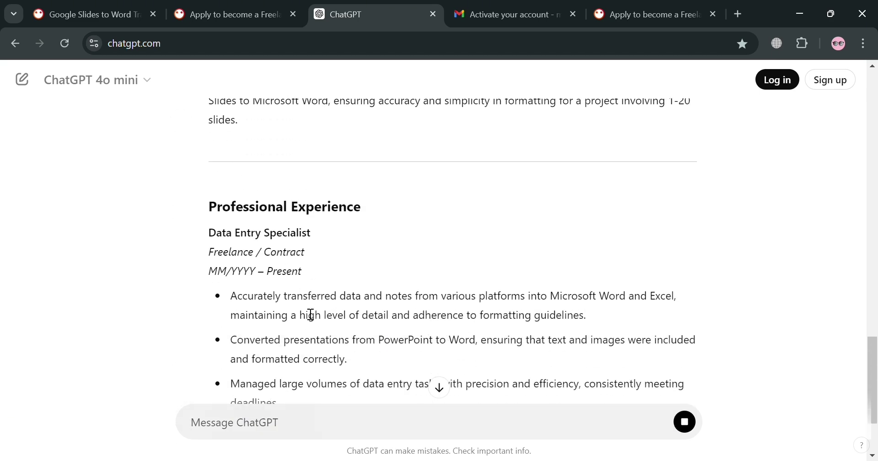
scroll(304, 306, "down", 12)
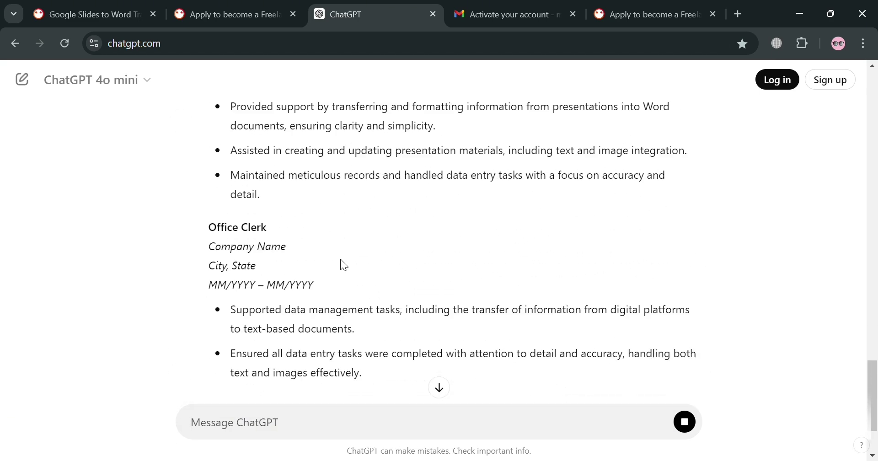
scroll(388, 287, "down", 6)
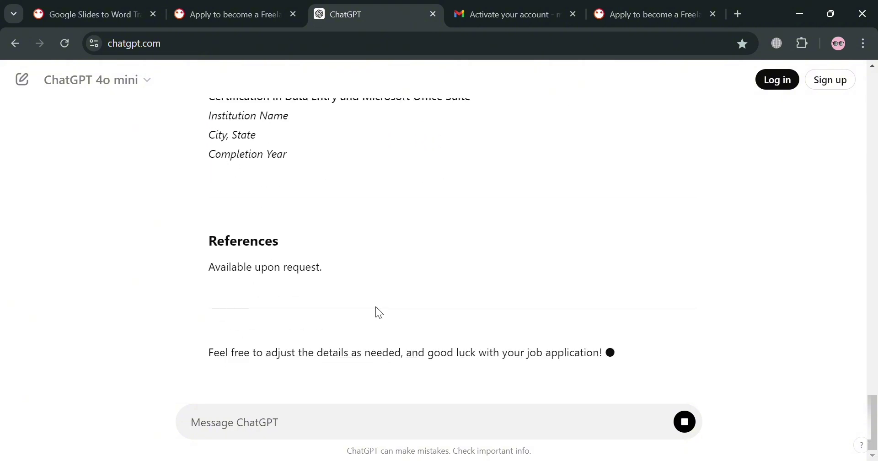
scroll(384, 314, "up", 4)
scroll(384, 314, "up", 15)
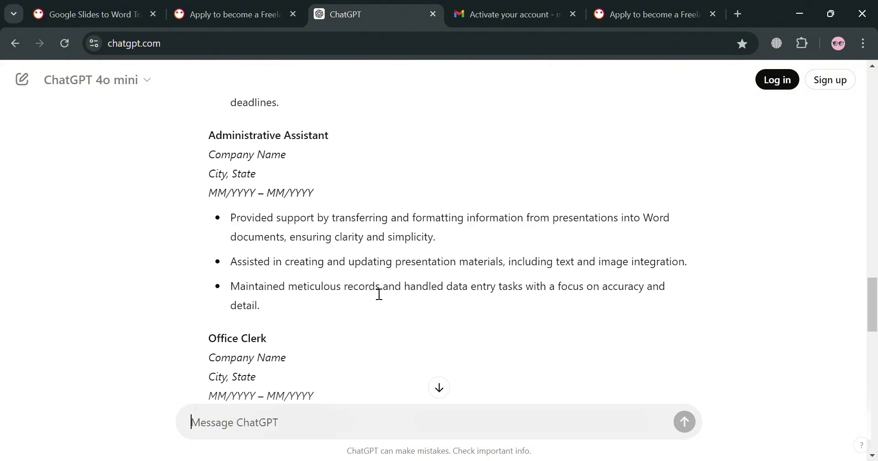
On the Google Slides to Word job, try asking a question on the Clarification Board.
left_click(224, 9)
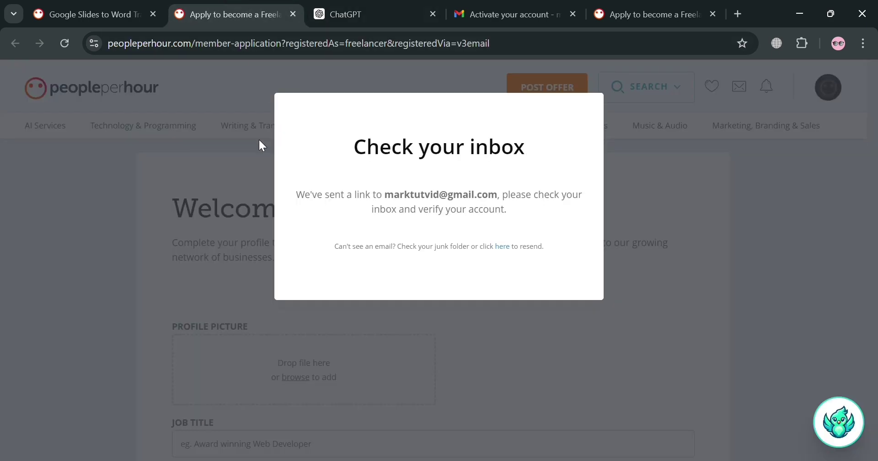
left_click(104, 6)
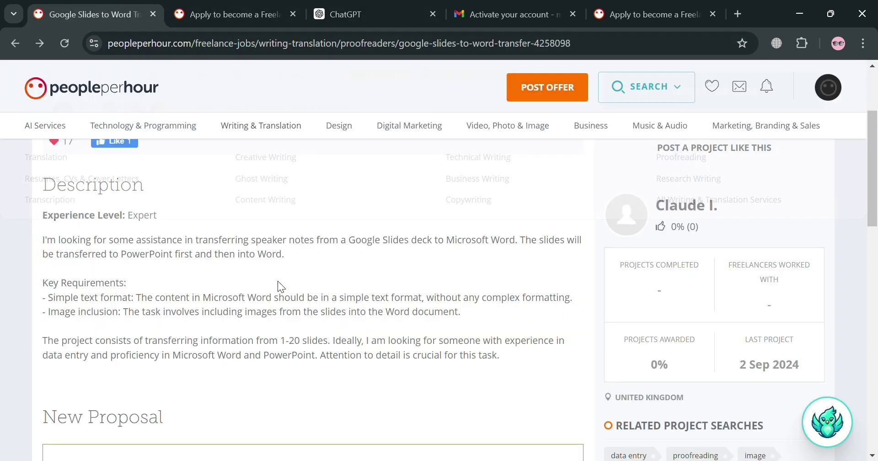
scroll(274, 320, "down", 1)
scroll(366, 323, "down", 5)
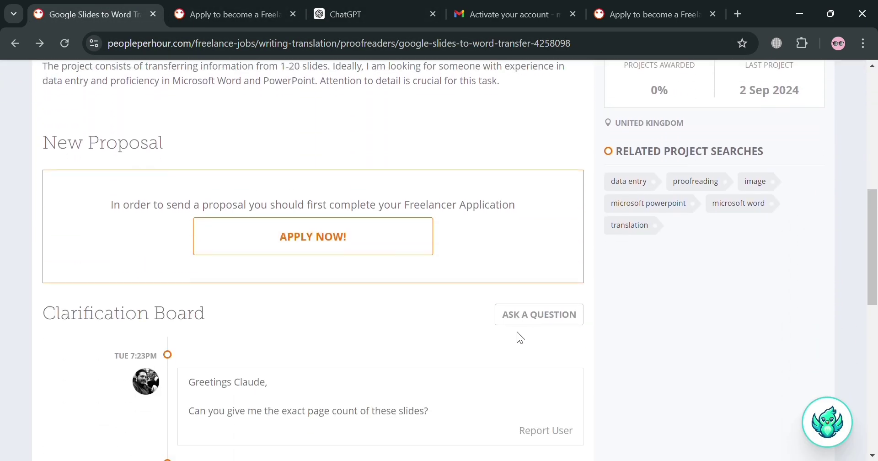
scroll(368, 331, "down", 3)
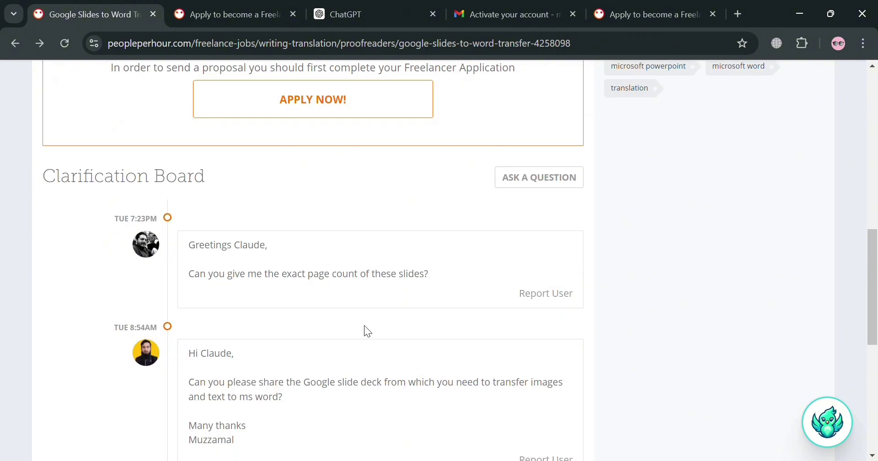
left_click(540, 180)
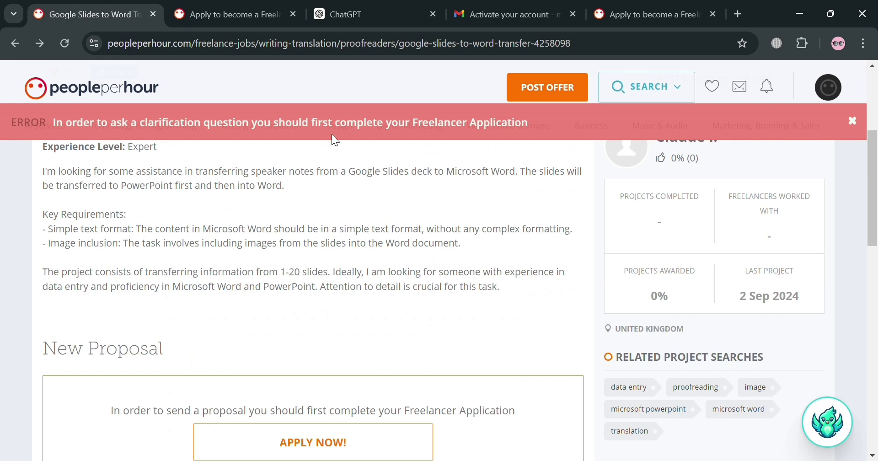
scroll(556, 253, "up", 5)
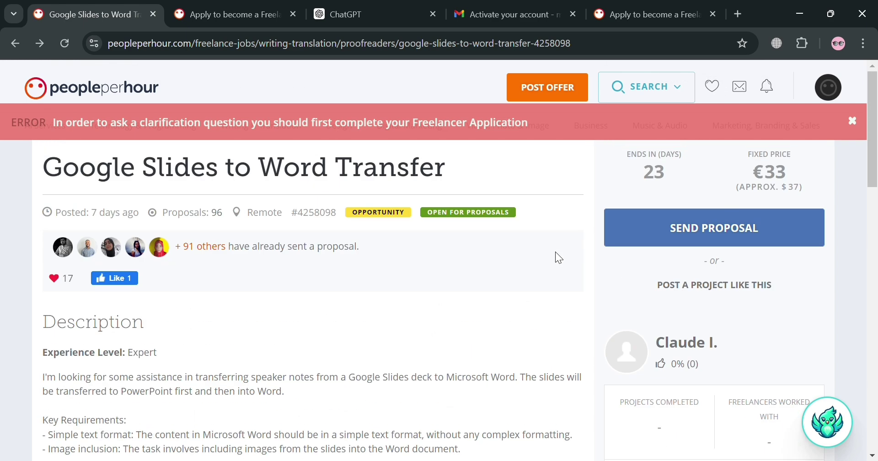
Return to the Data entry jobs list.
left_click(9, 47)
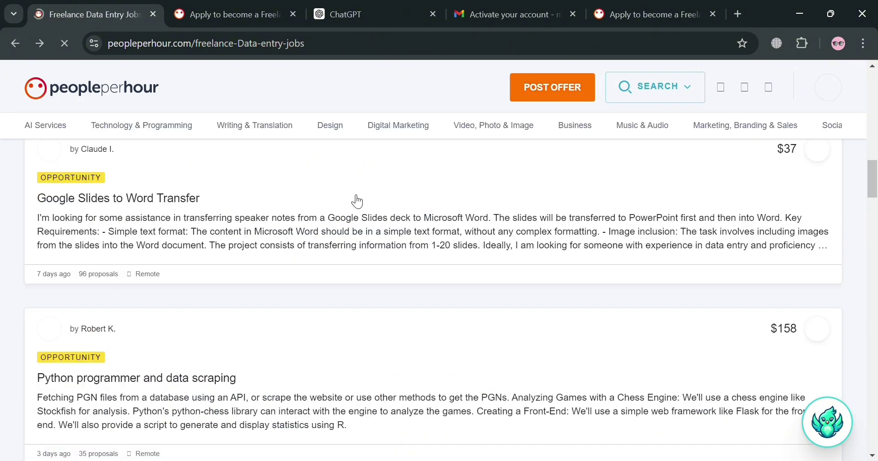
scroll(571, 177, "up", 5)
scroll(571, 177, "up", 10)
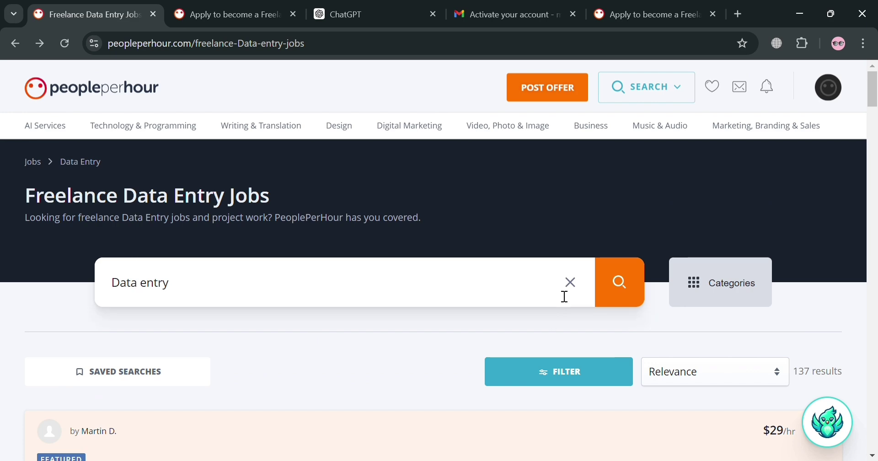
scroll(797, 260, "down", 3)
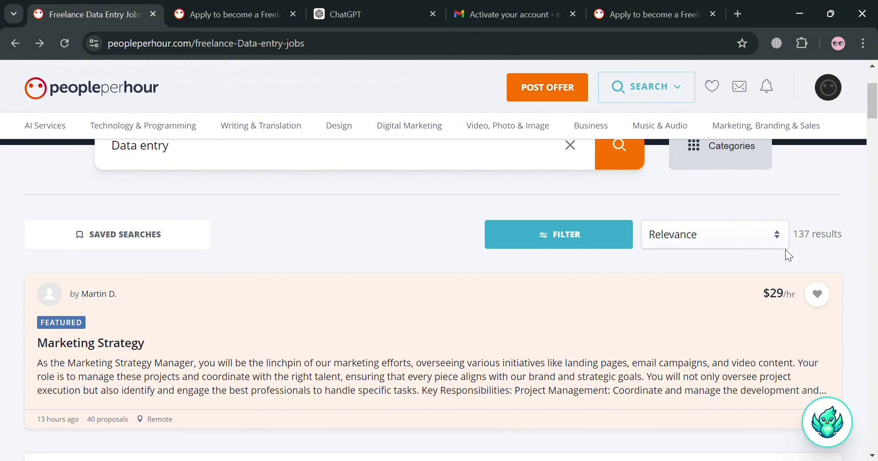
Filter the jobs to Entry ($) experience level and close the filters panel.
left_click(598, 244)
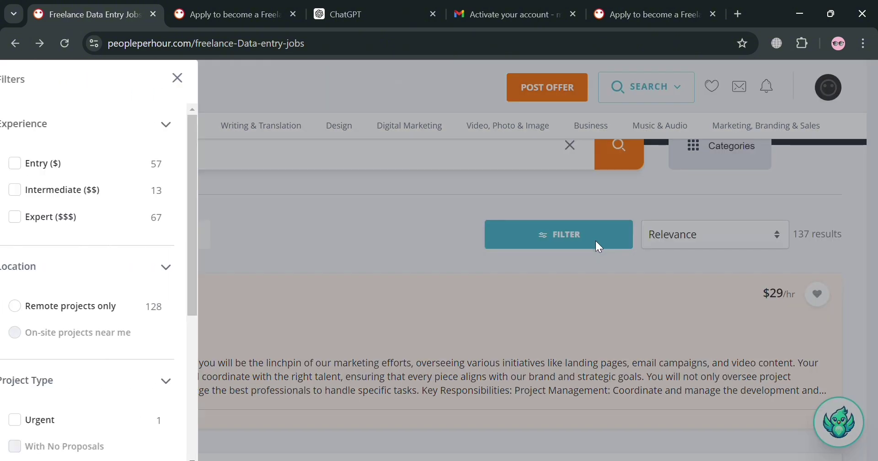
left_click(61, 165)
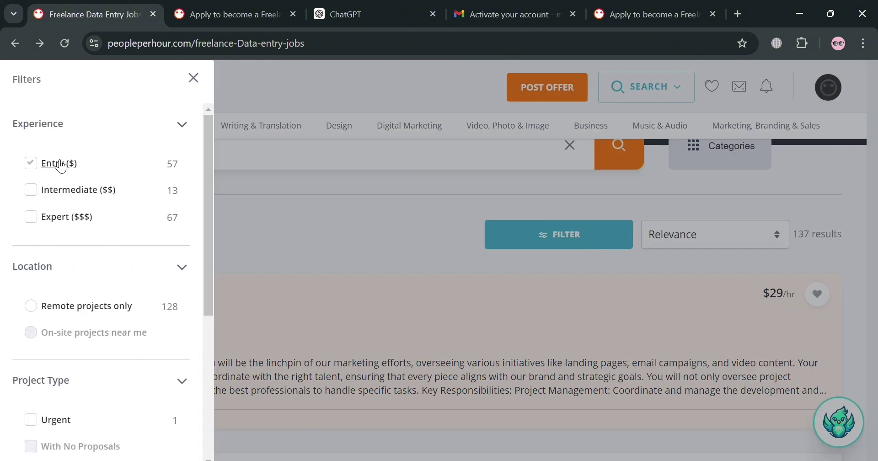
scroll(44, 251, "down", 1)
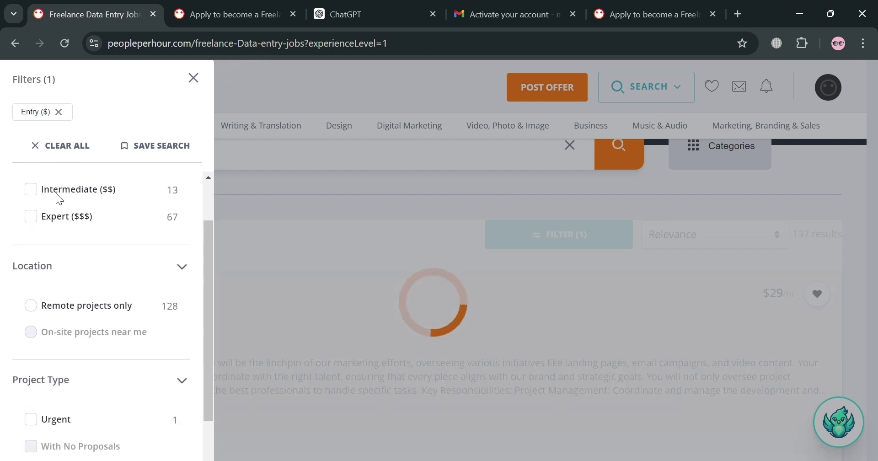
scroll(60, 199, "down", 1)
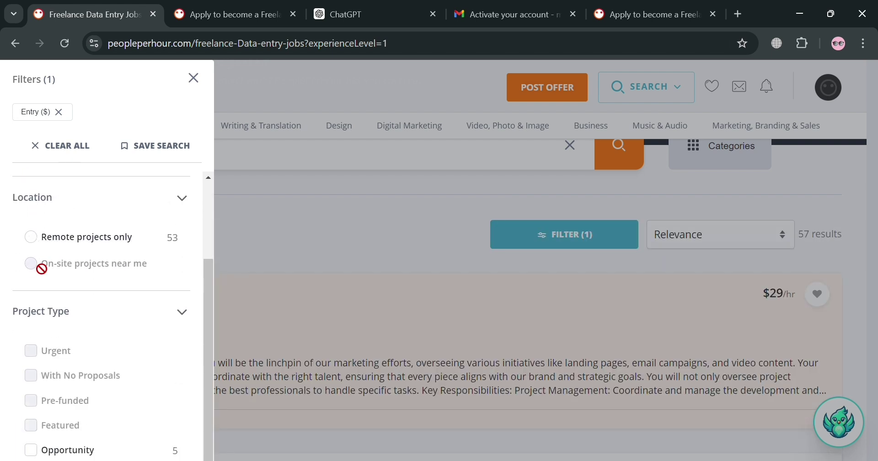
scroll(55, 329, "down", 2)
left_click(67, 344)
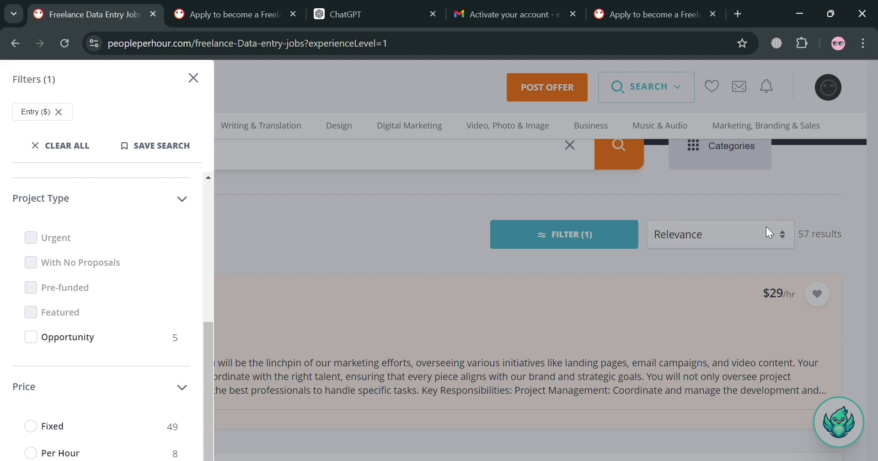
left_click(193, 78)
scroll(741, 215, "down", 4)
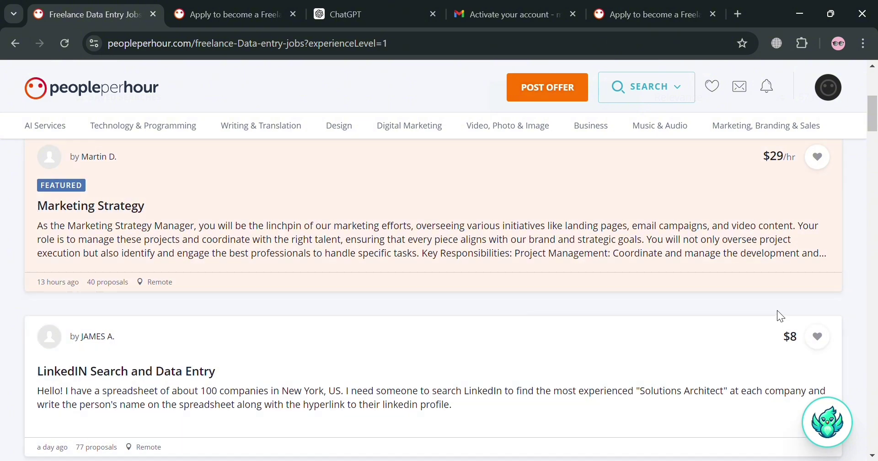
Add the $29/hr Marketing Strategy job to favourites.
scroll(778, 314, "down", 2)
scroll(837, 217, "up", 4)
left_click(821, 233)
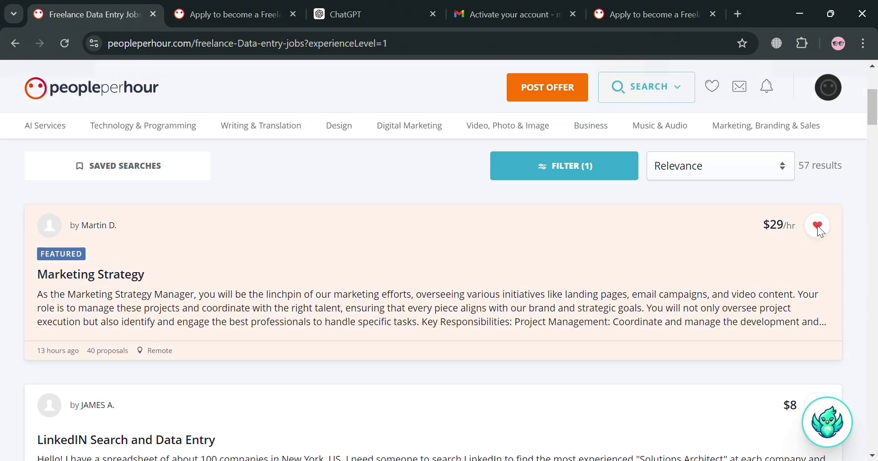
View the LinkedIN Search and Data Entry job, then return to the list.
scroll(828, 228, "down", 3)
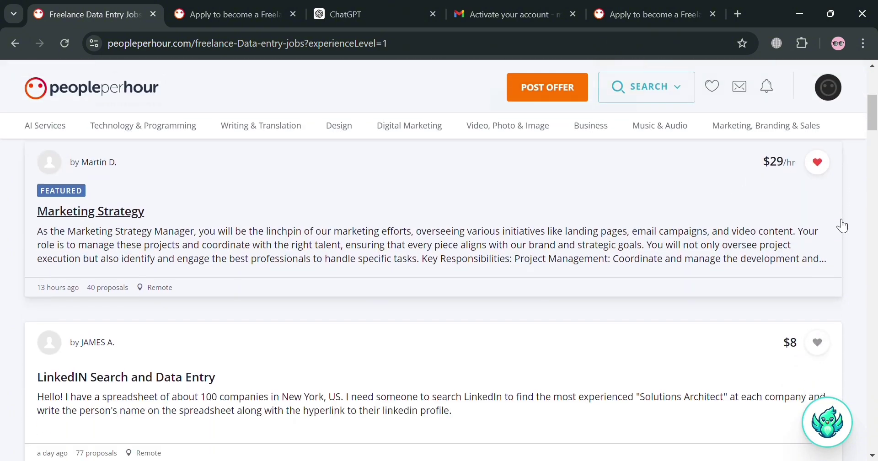
left_click(829, 273)
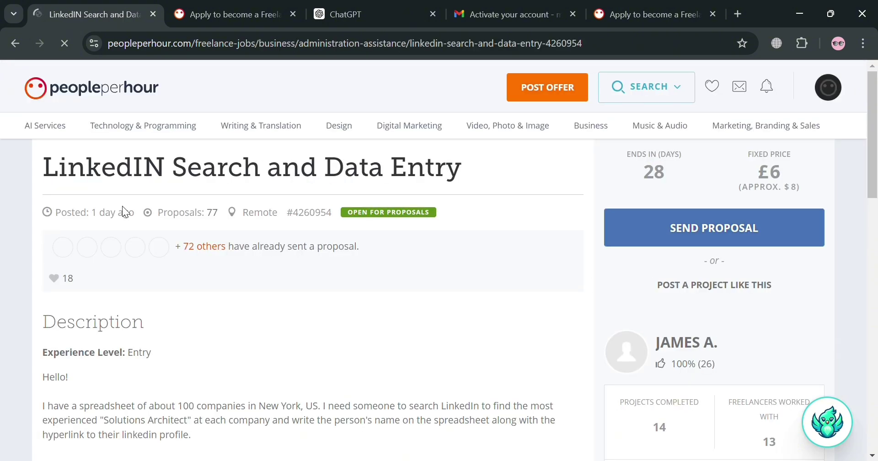
left_click(16, 43)
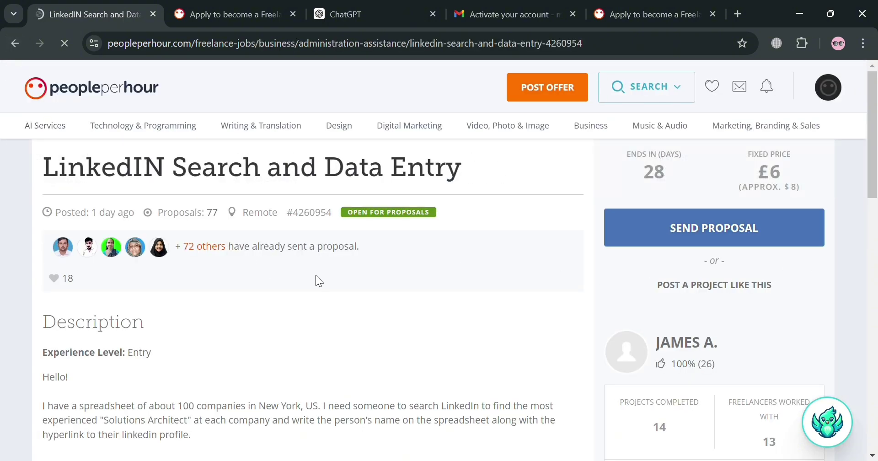
scroll(666, 193, "up", 6)
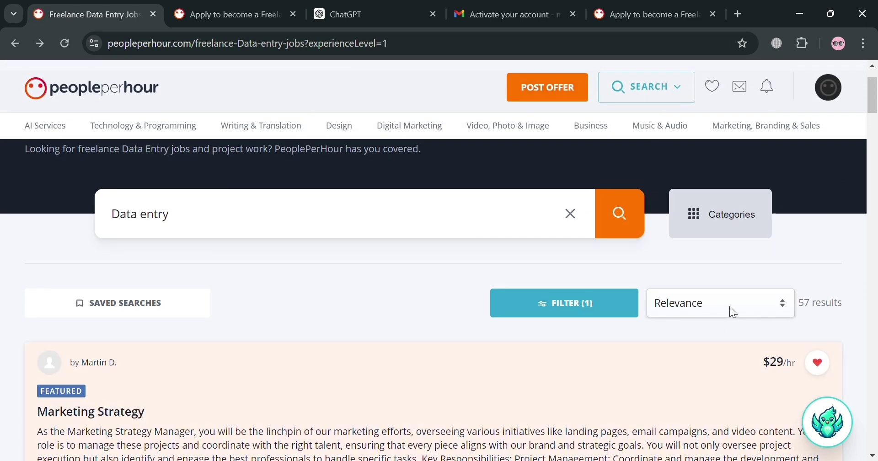
Sort the Entry-level Data entry jobs by Latest and browse the 57 results.
left_click(717, 359)
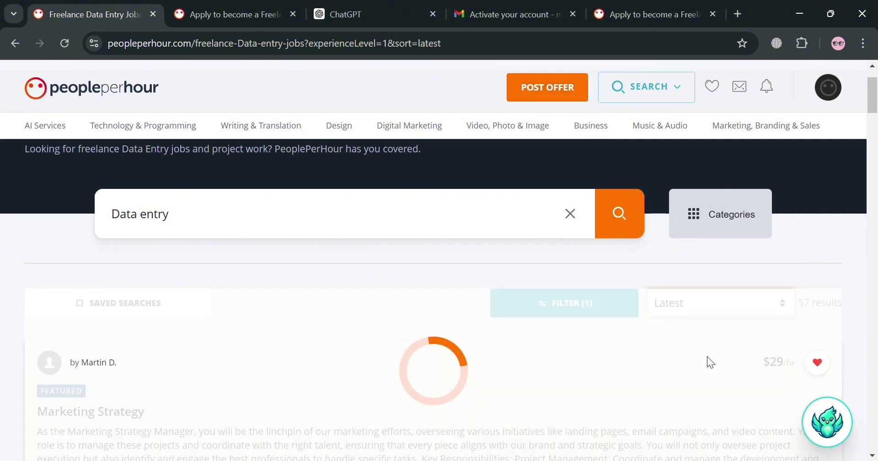
scroll(758, 366, "down", 2)
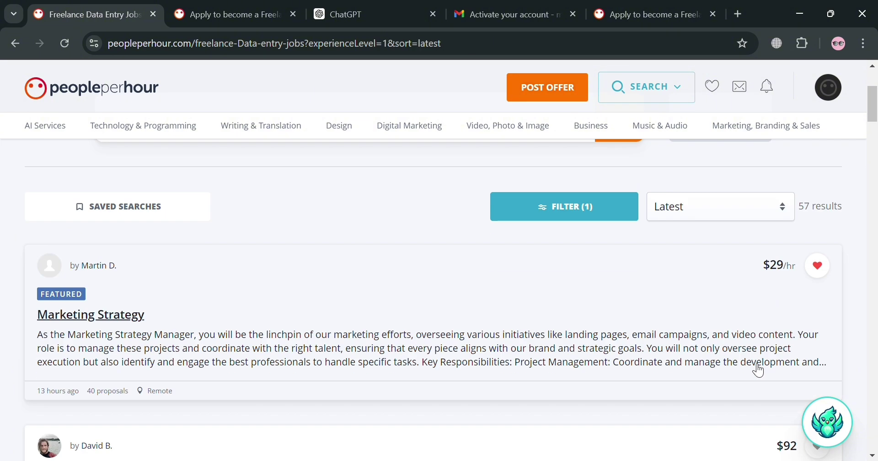
scroll(758, 371, "down", 2)
scroll(506, 379, "down", 3)
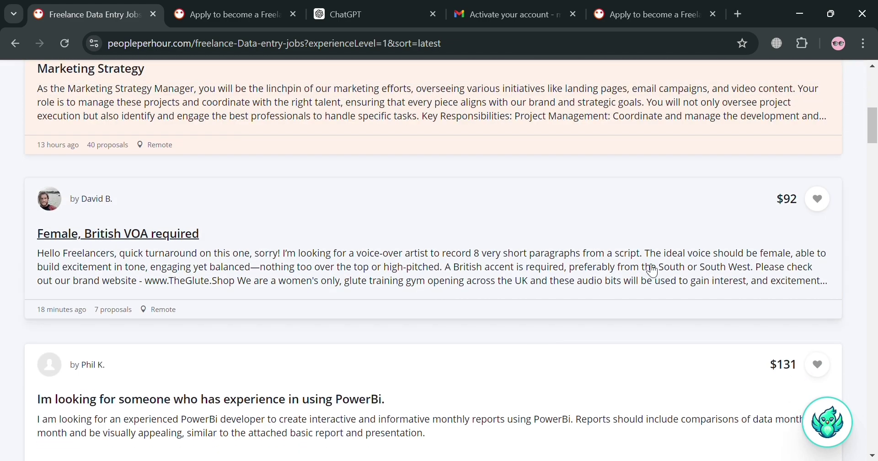
scroll(653, 271, "down", 6)
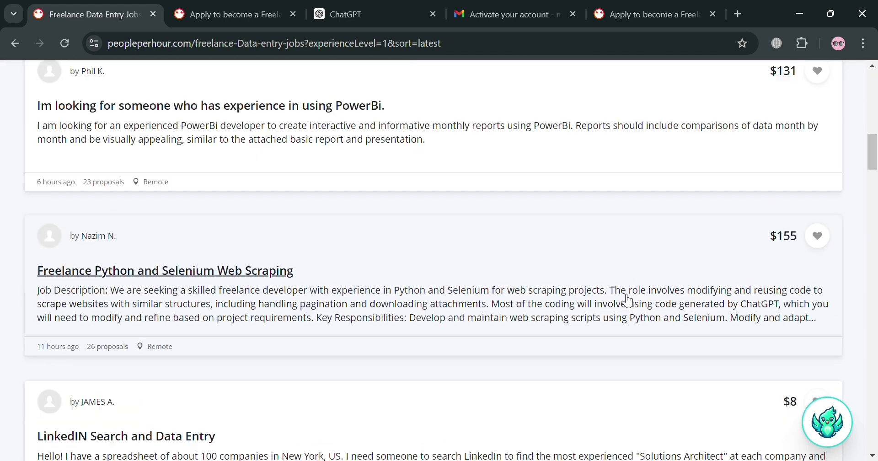
scroll(629, 301, "up", 15)
mouse_move(228, 130)
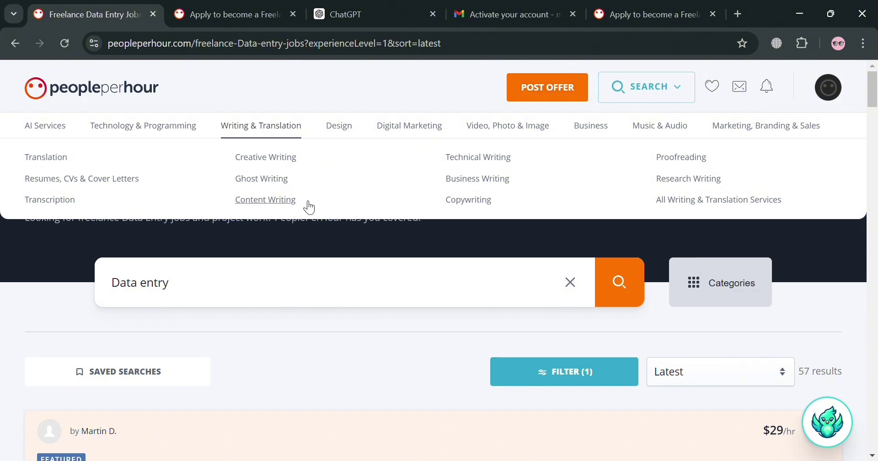
left_click(287, 201)
scroll(348, 292, "down", 10)
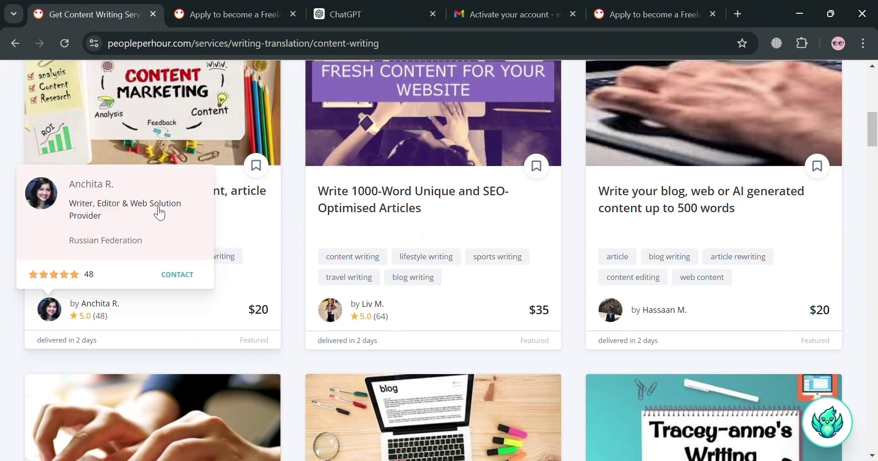
scroll(499, 234, "up", 1)
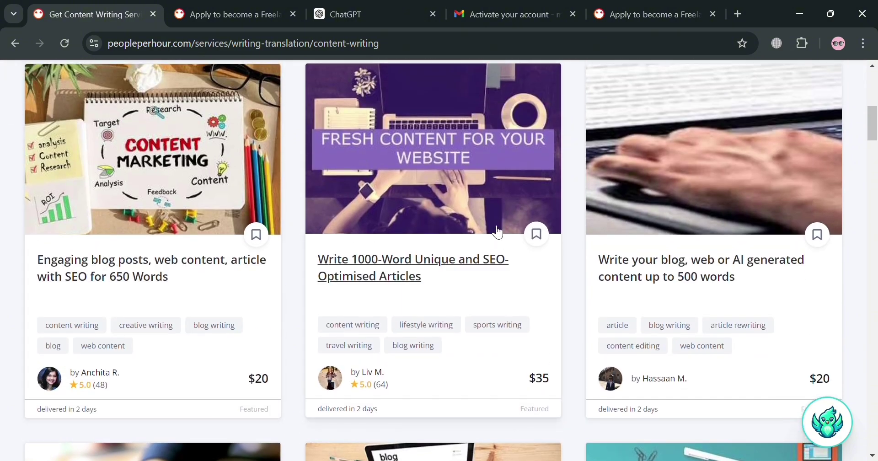
scroll(485, 302, "up", 7)
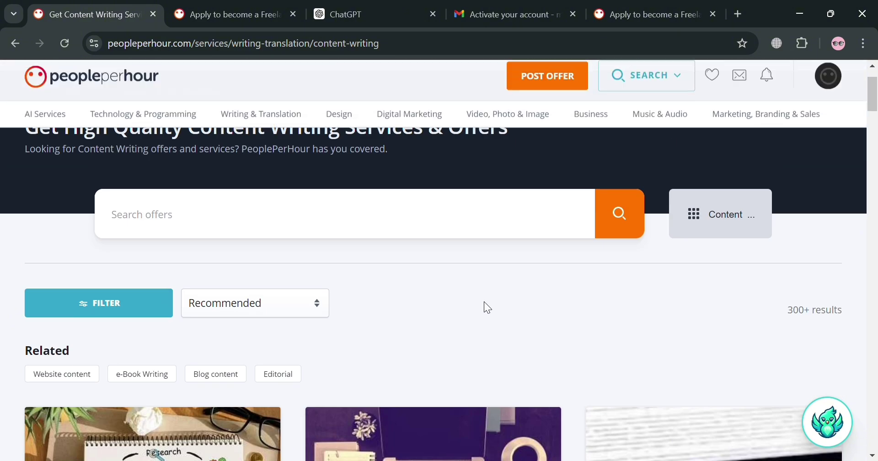
scroll(487, 308, "up", 1)
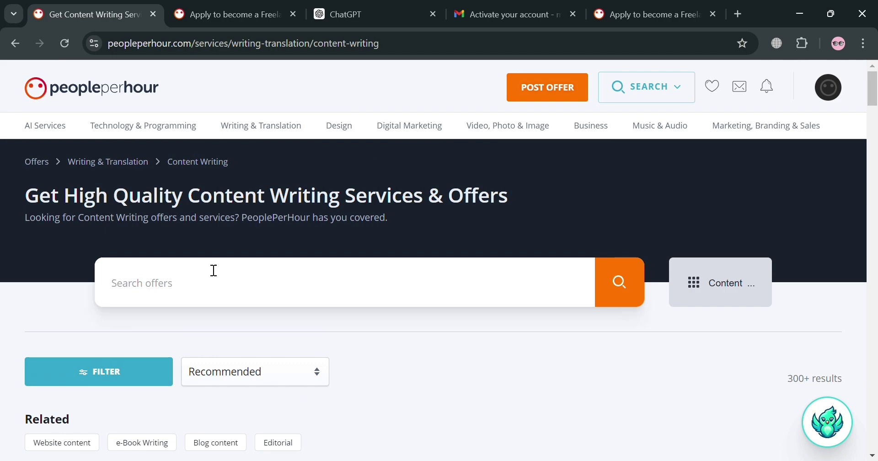
scroll(214, 325, "down", 8)
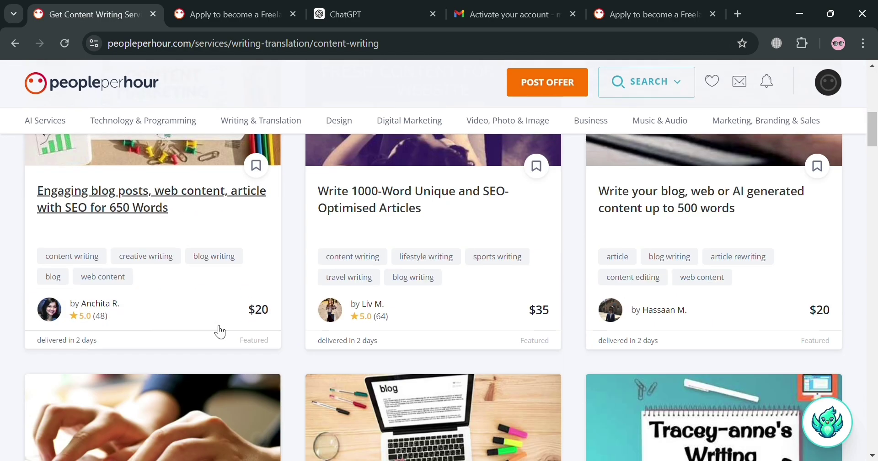
scroll(215, 324, "down", 11)
scroll(210, 317, "up", 7)
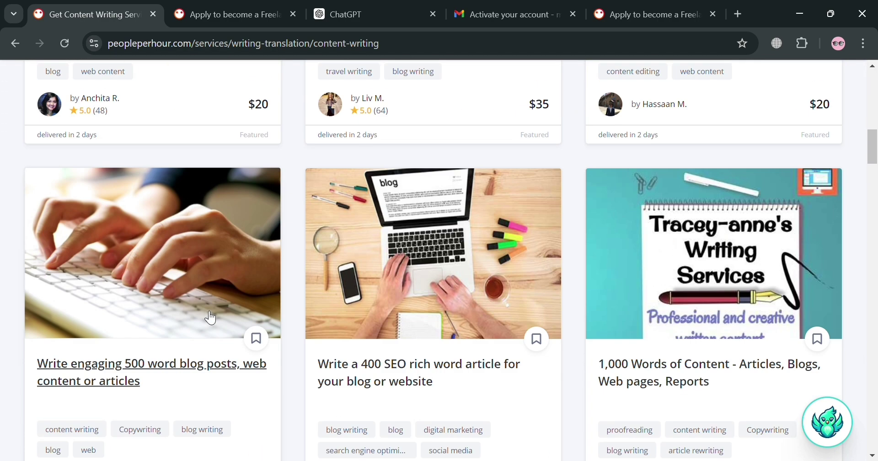
left_click(16, 43)
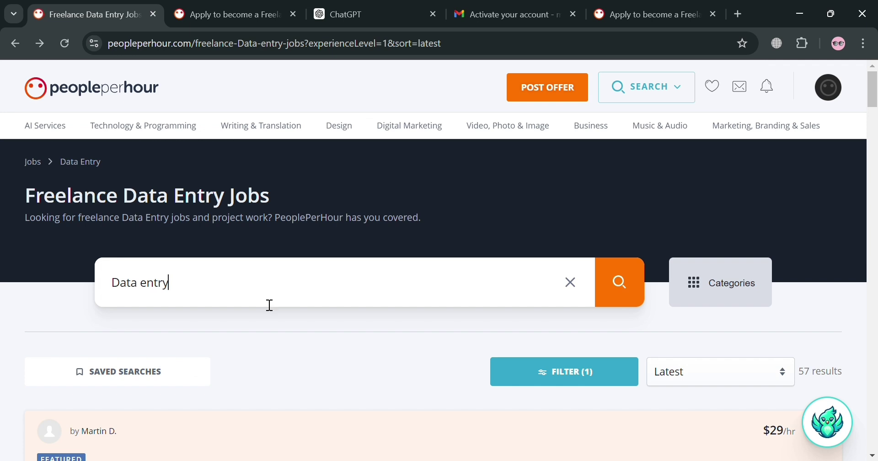
Replace the Data entry search with 'content writing', giving 267 jobs.
double_click(272, 305)
key("BackSpace")
key("BackSpace")
key("BackSpace")
key("BackSpace")
key("BackSpace")
key("BackSpace")
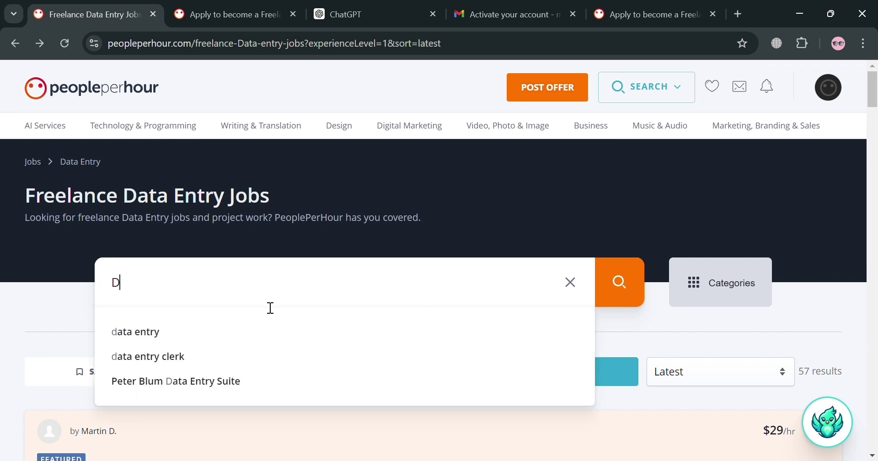
type("Content")
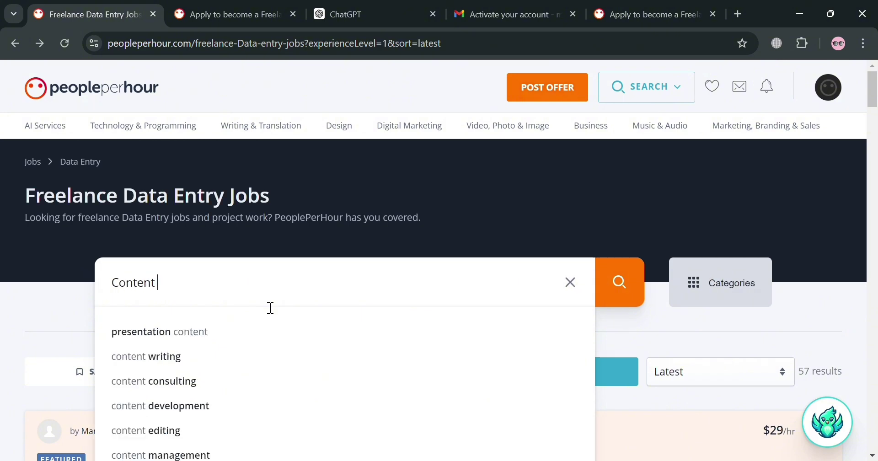
left_click(180, 356)
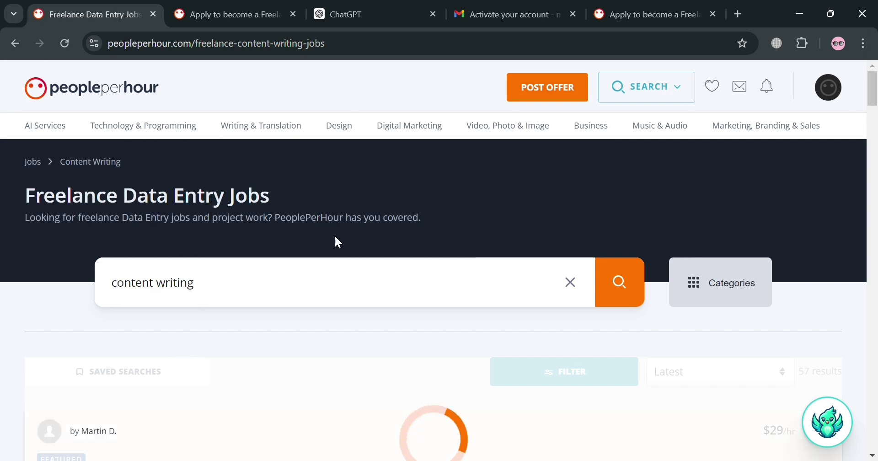
scroll(413, 394, "down", 8)
scroll(589, 272, "up", 3)
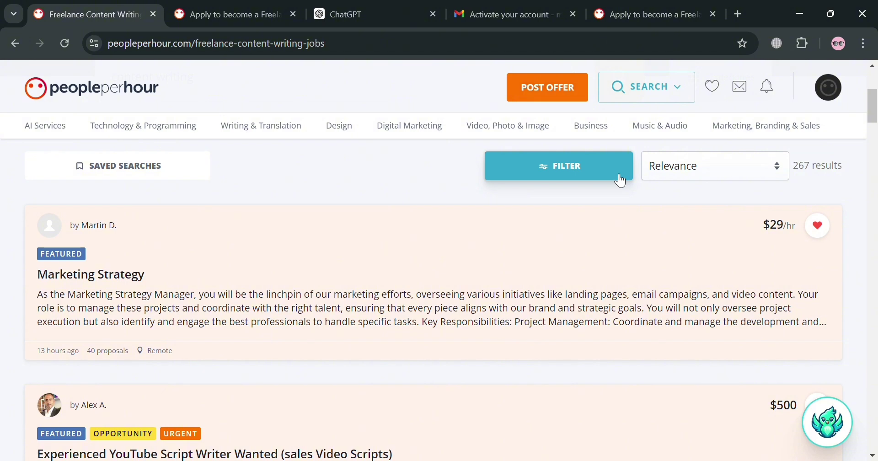
Open the 'Economics/Property Content Writing Required' job from the results.
scroll(709, 157, "up", 3)
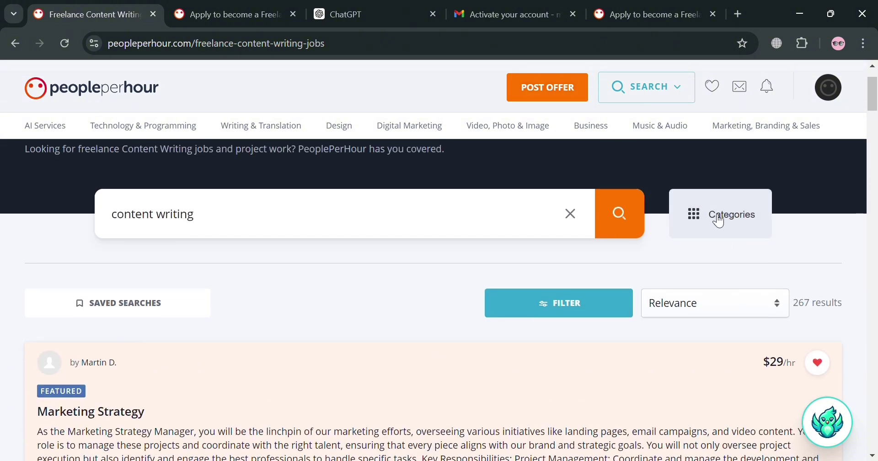
left_click(719, 221)
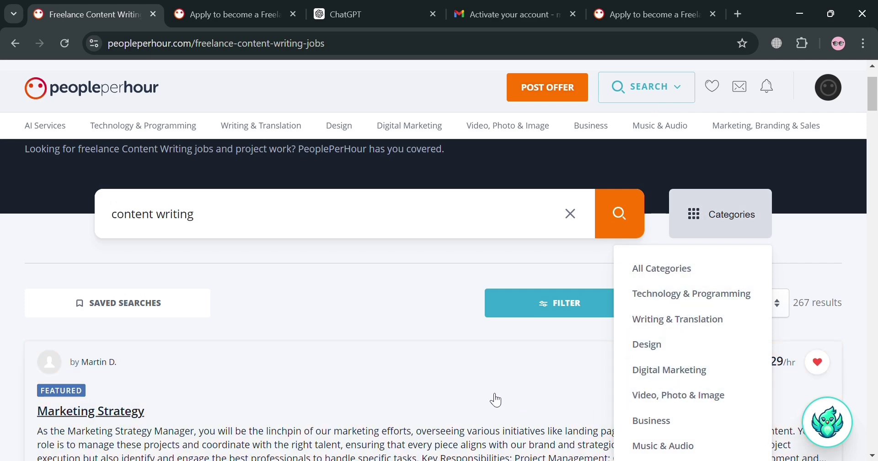
scroll(581, 305, "down", 10)
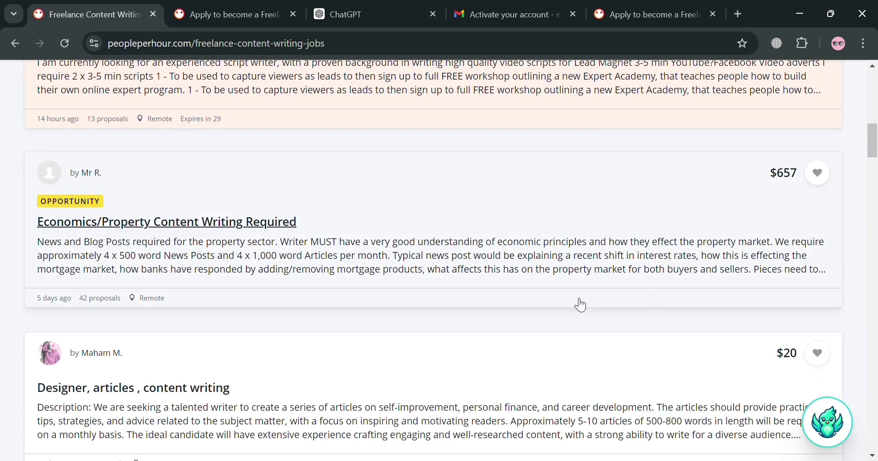
left_click(376, 241)
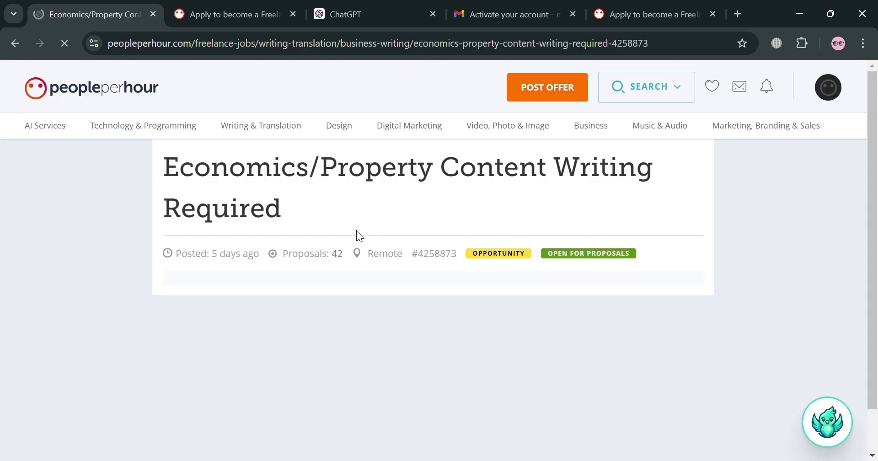